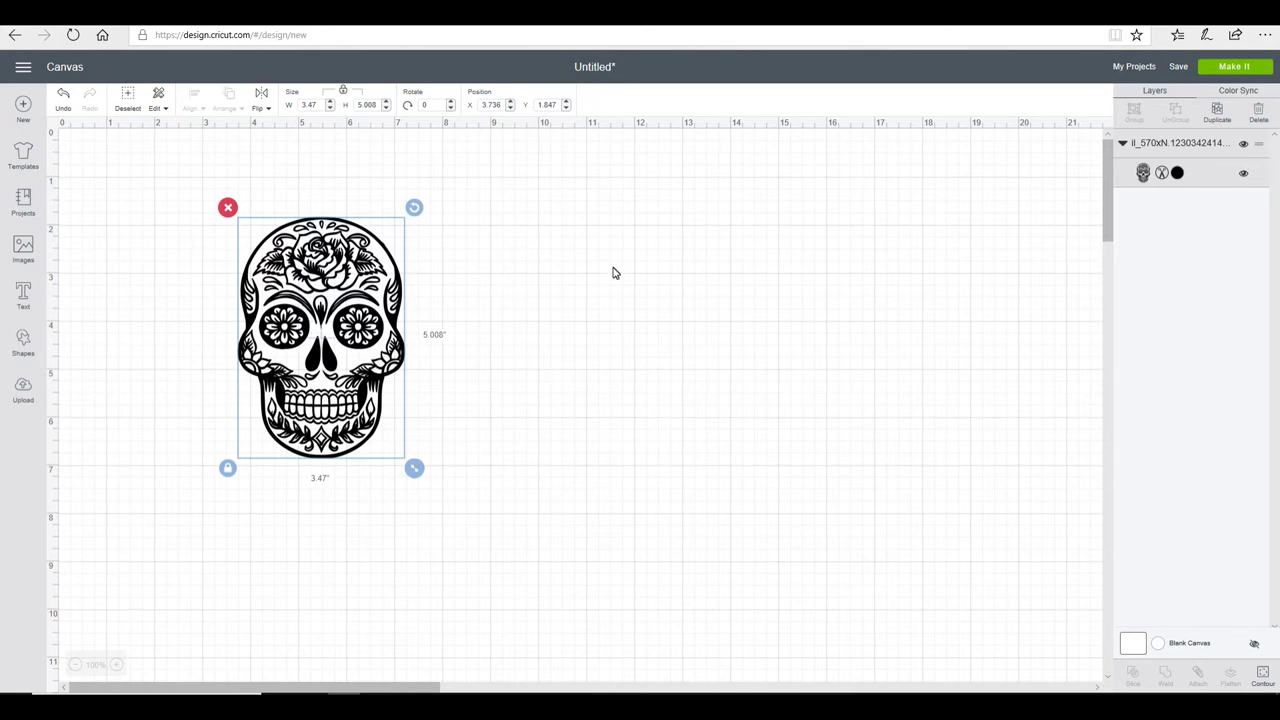
Step: Duplicate the sugar skull twice and spread the three copies across the canvas, original at left
left_click(1221, 115)
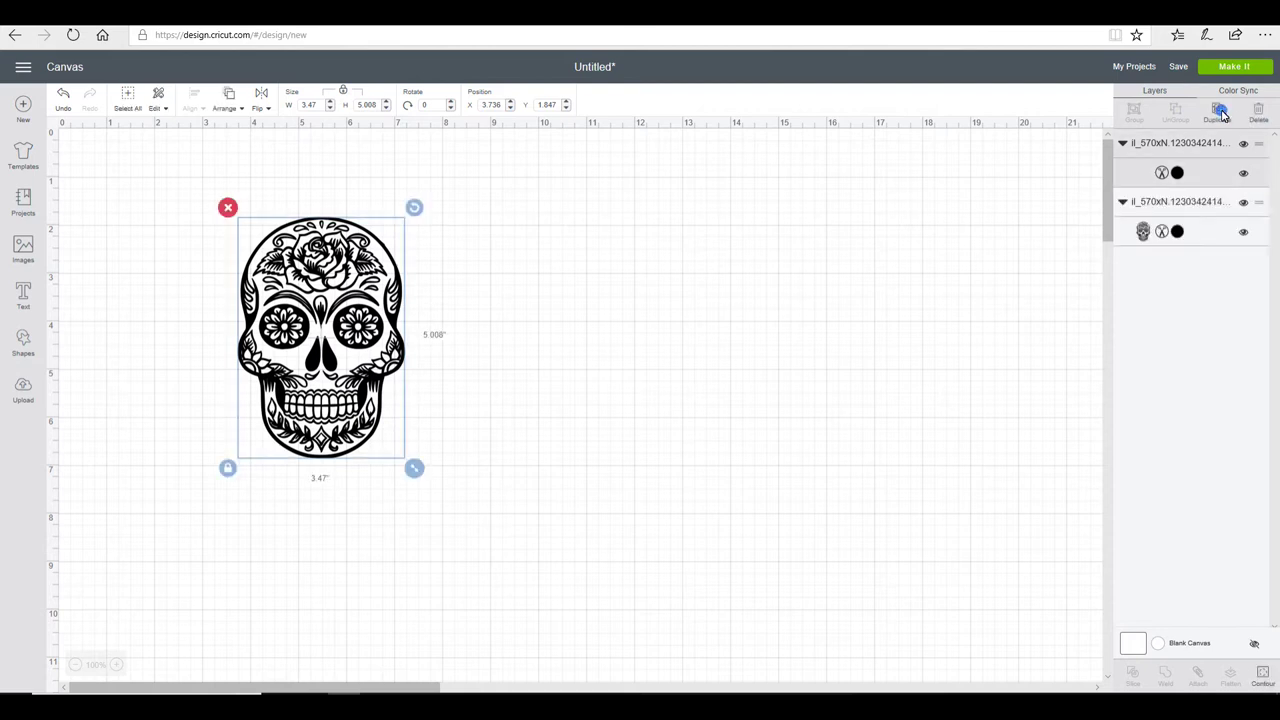
left_click(1221, 115)
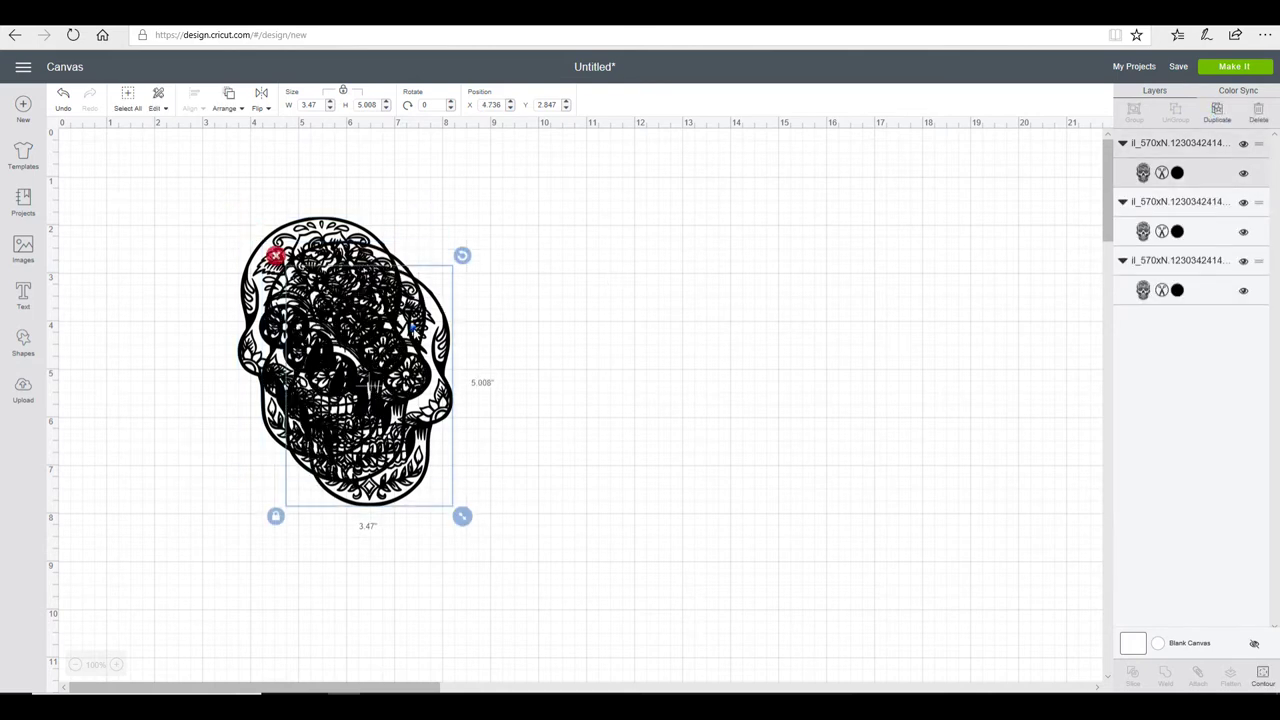
left_click_drag(413, 328, 945, 248)
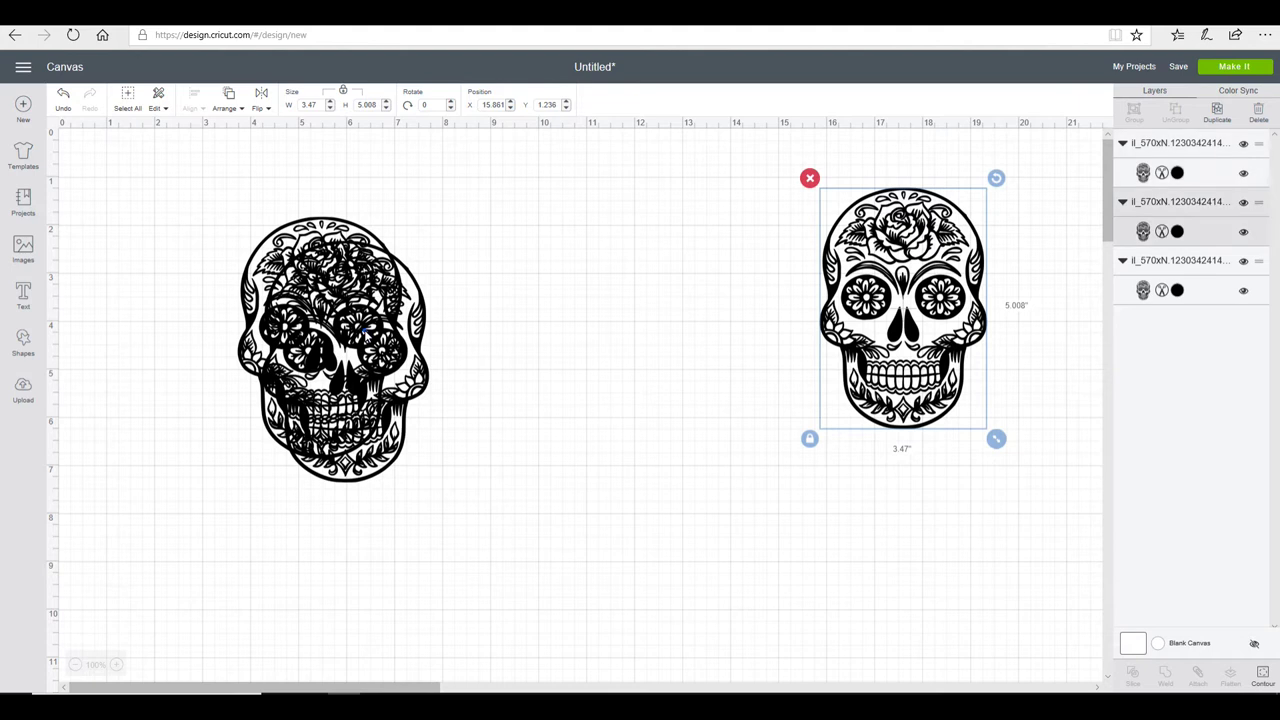
left_click_drag(363, 328, 821, 491)
left_click_drag(344, 299, 242, 297)
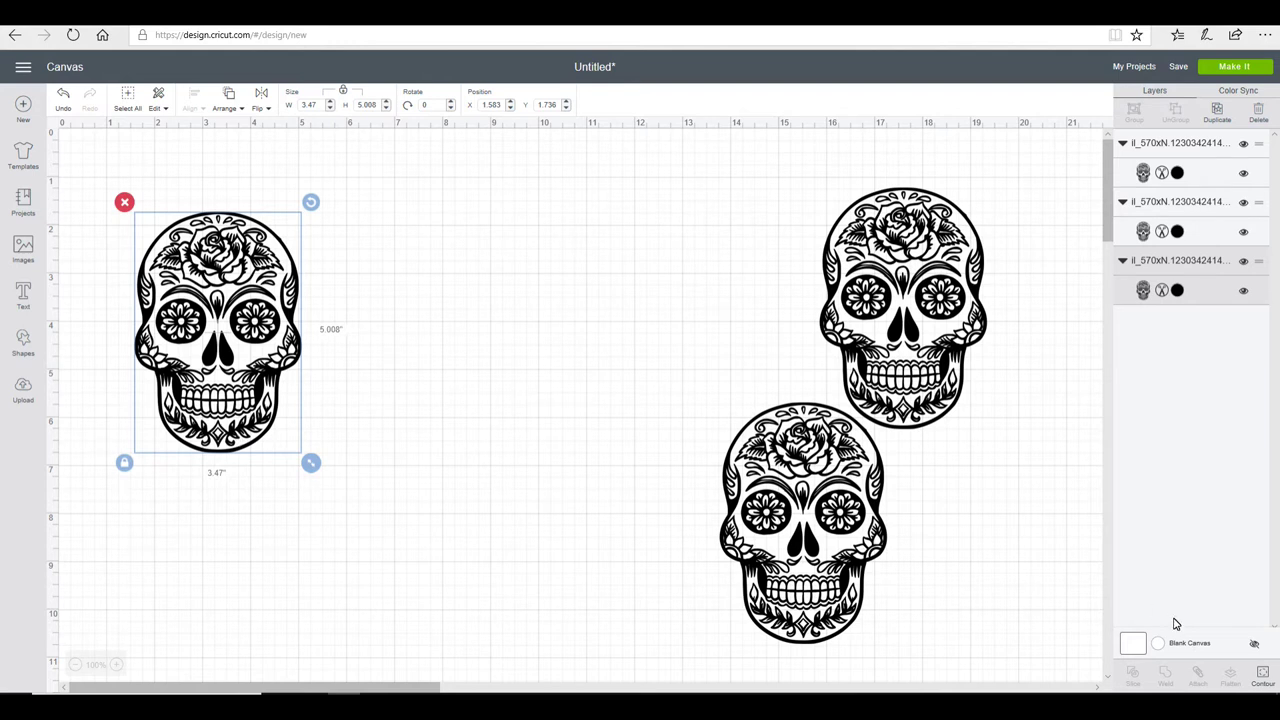
Step: In Hide Contour for the left skull, hide its outer outline and the leaves along the top
left_click(1262, 677)
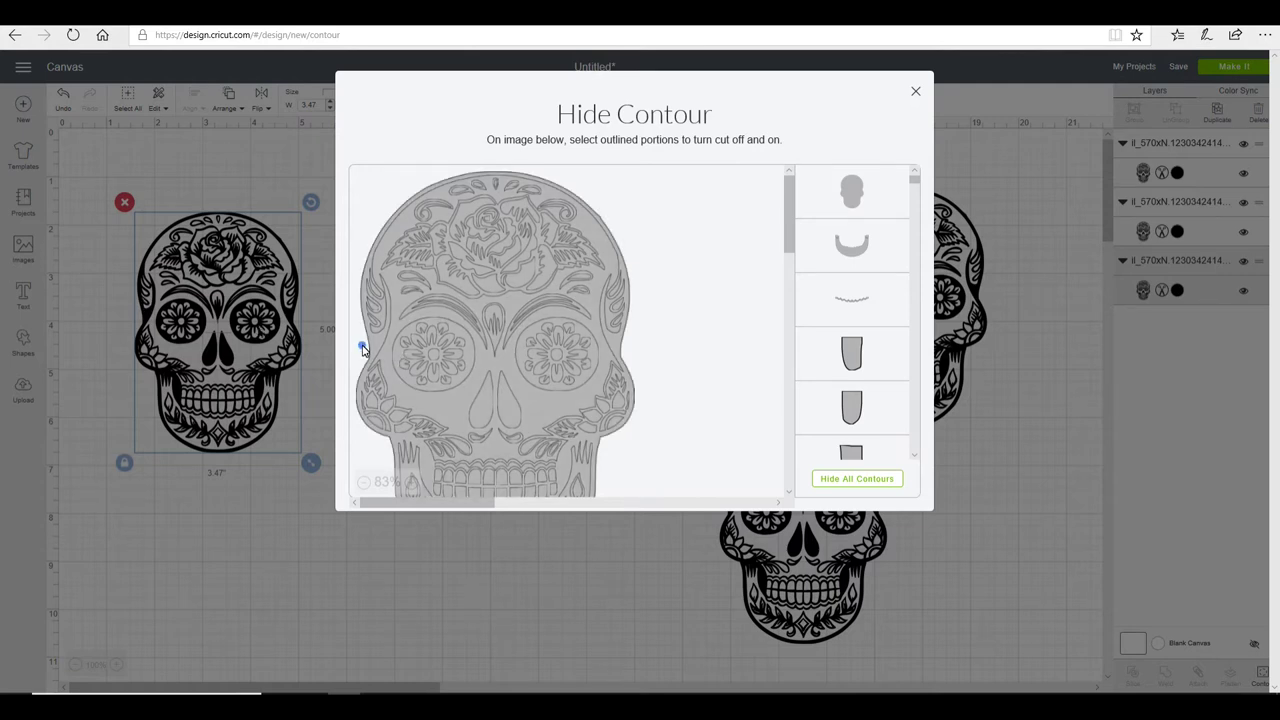
left_click(363, 350)
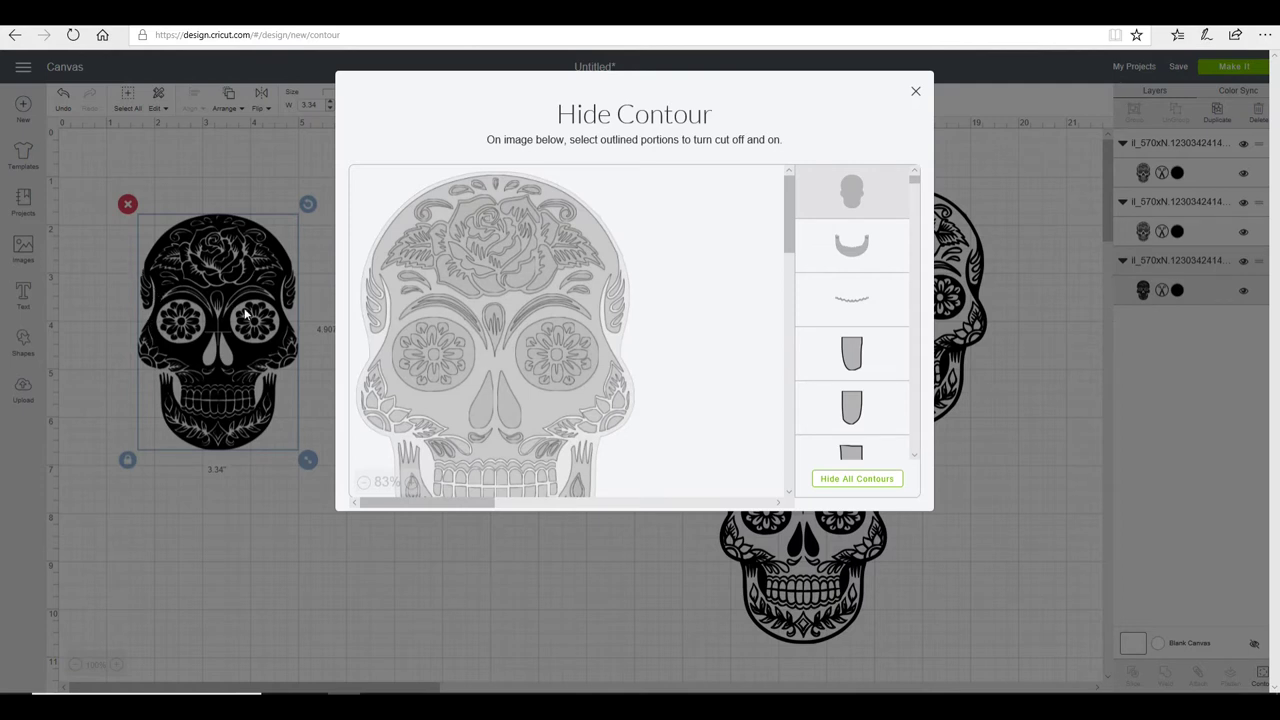
left_click(414, 402)
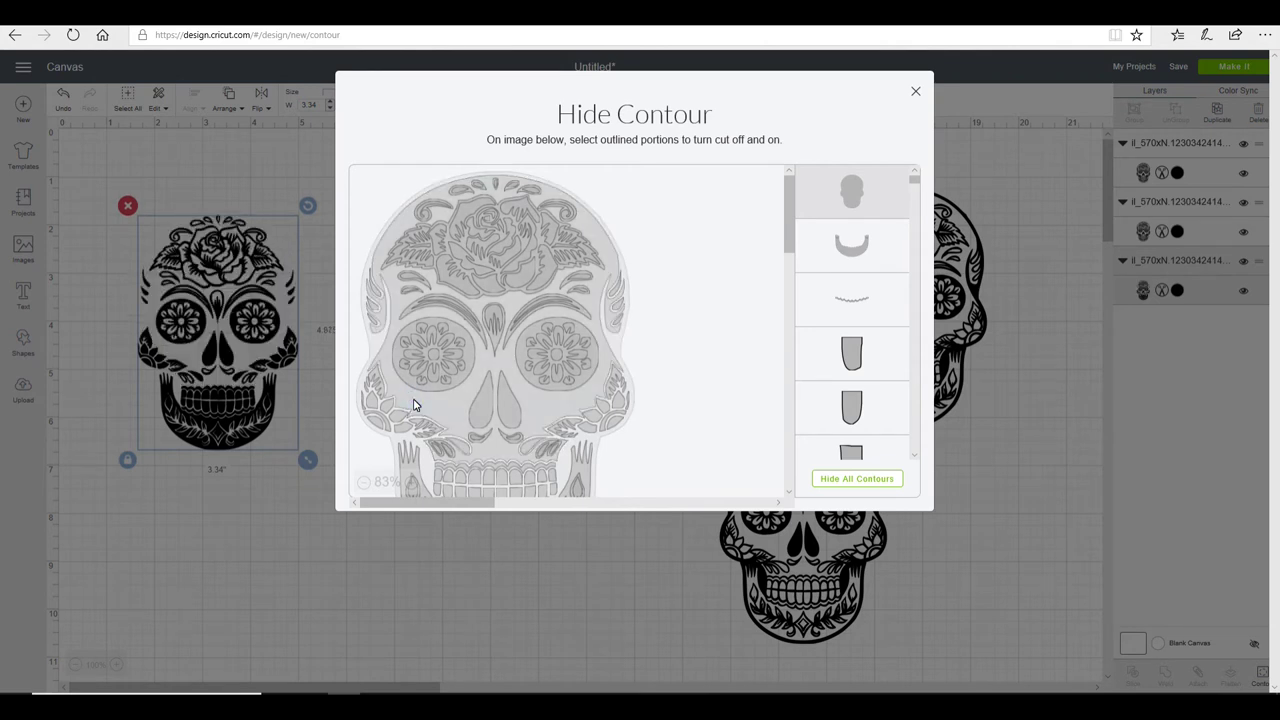
left_click(422, 212)
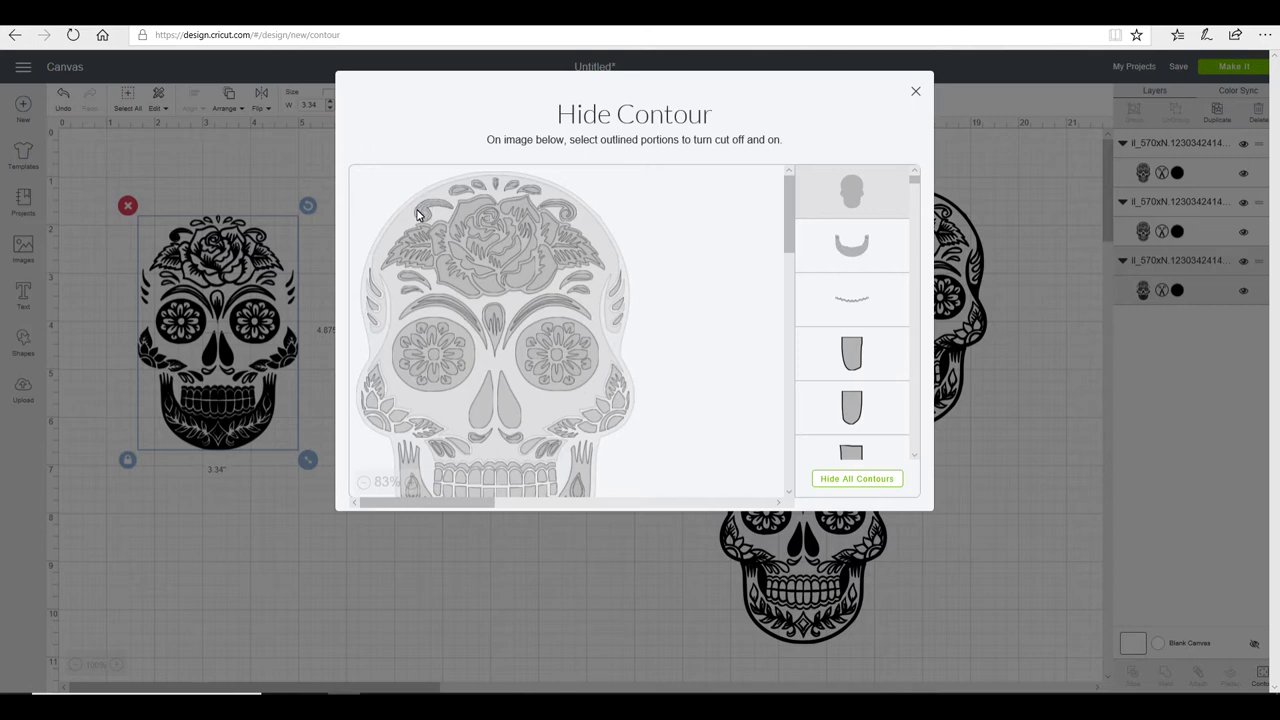
left_click(418, 214)
left_click(459, 193)
left_click(471, 194)
left_click(494, 187)
left_click(507, 191)
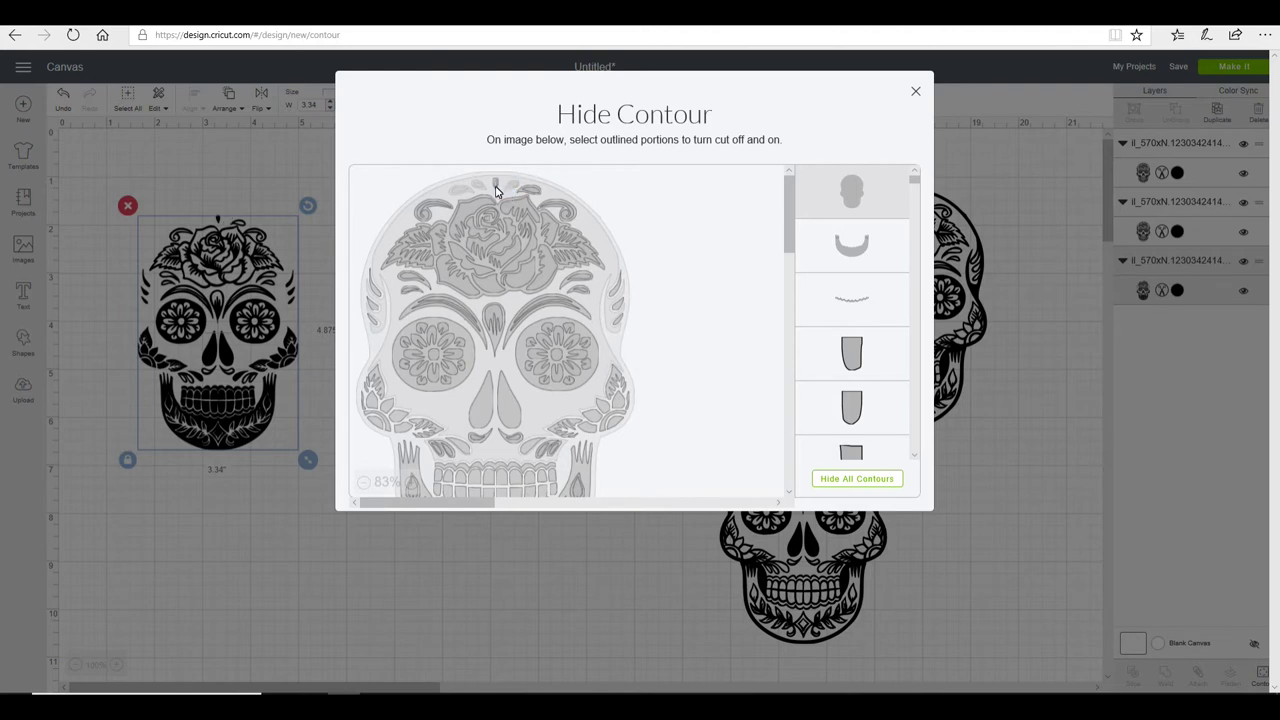
left_click(495, 188)
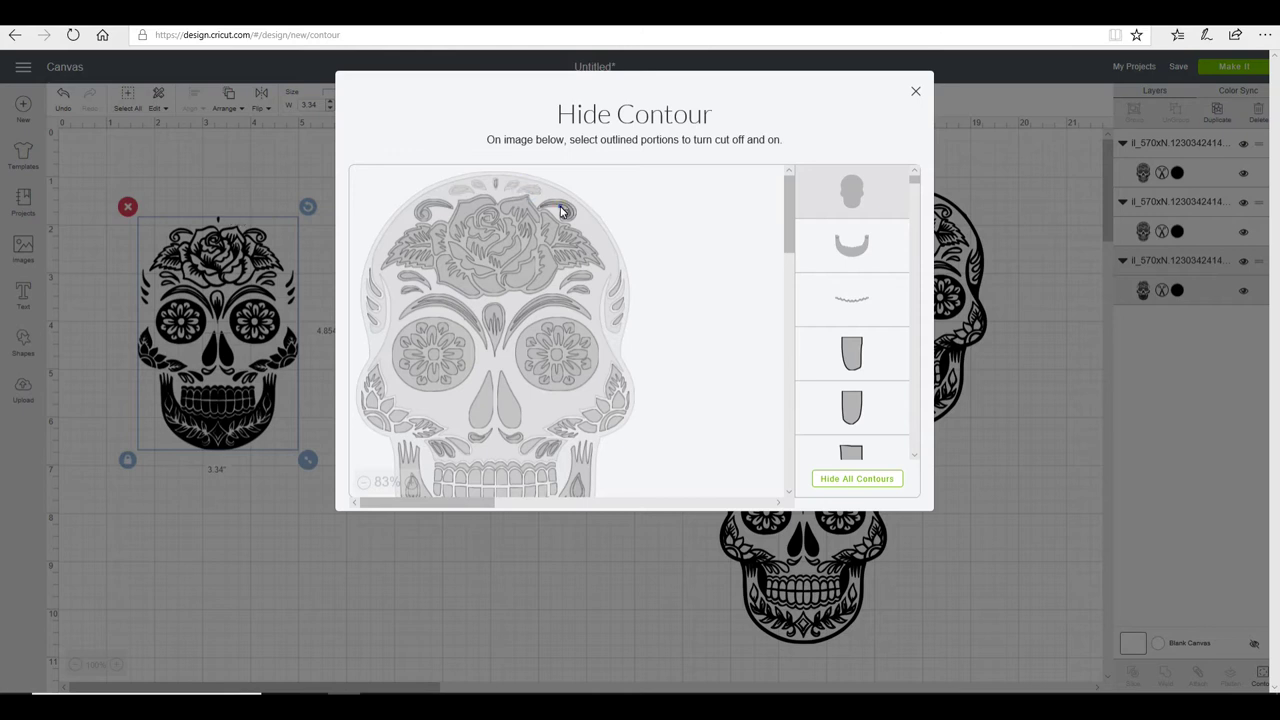
Step: Hide both eyebrows and the small leaf pieces along the skull's sides and top
left_click(575, 290)
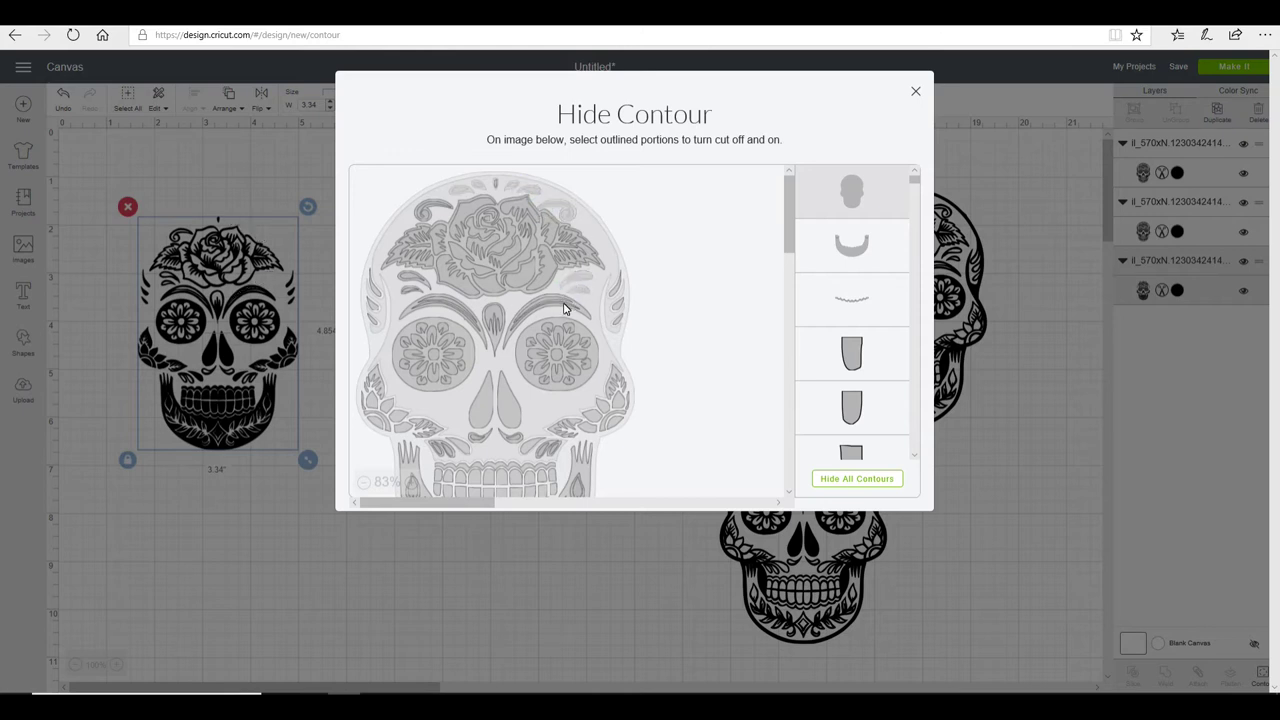
left_click(566, 303)
left_click(497, 313)
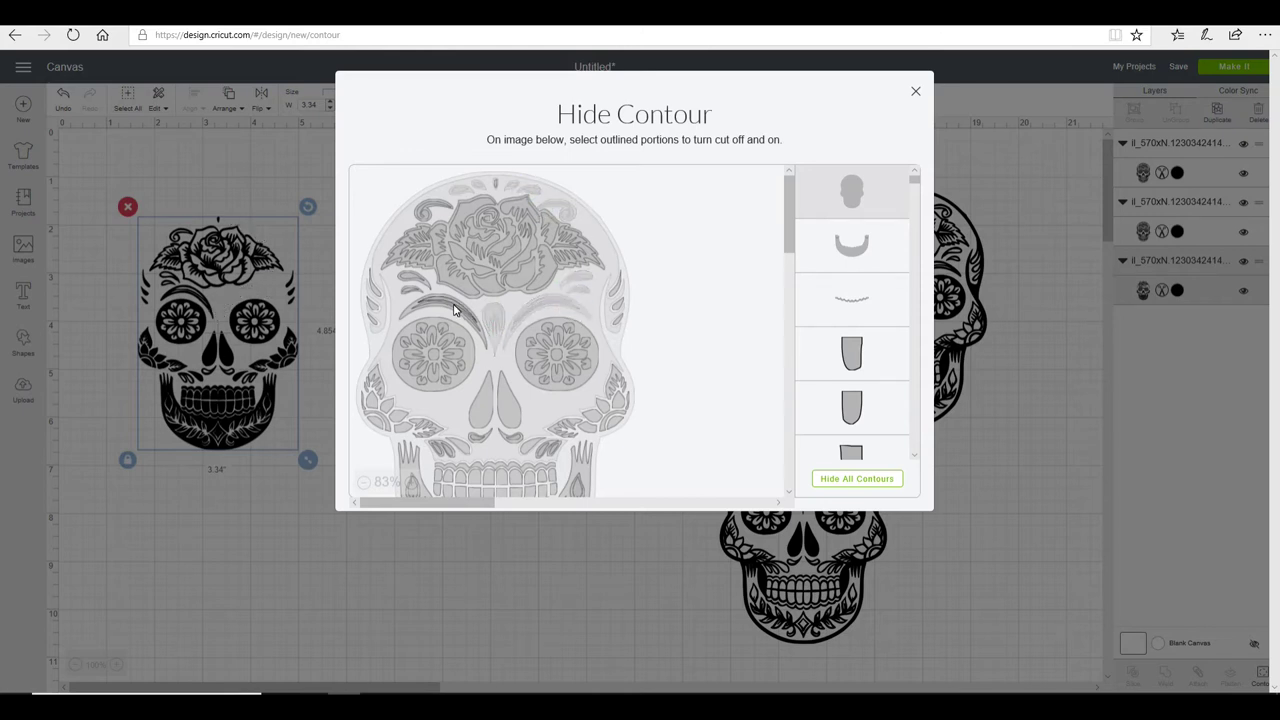
left_click(412, 312)
left_click(422, 286)
left_click(376, 300)
left_click(617, 302)
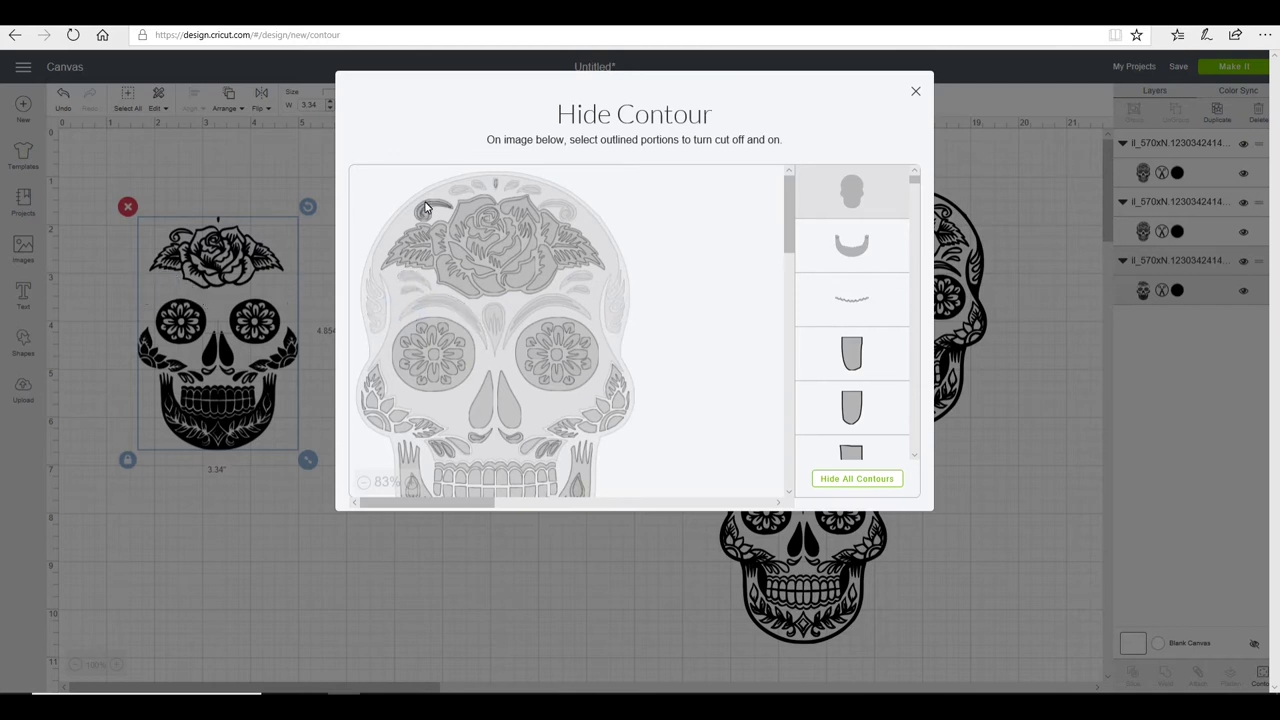
left_click(497, 187)
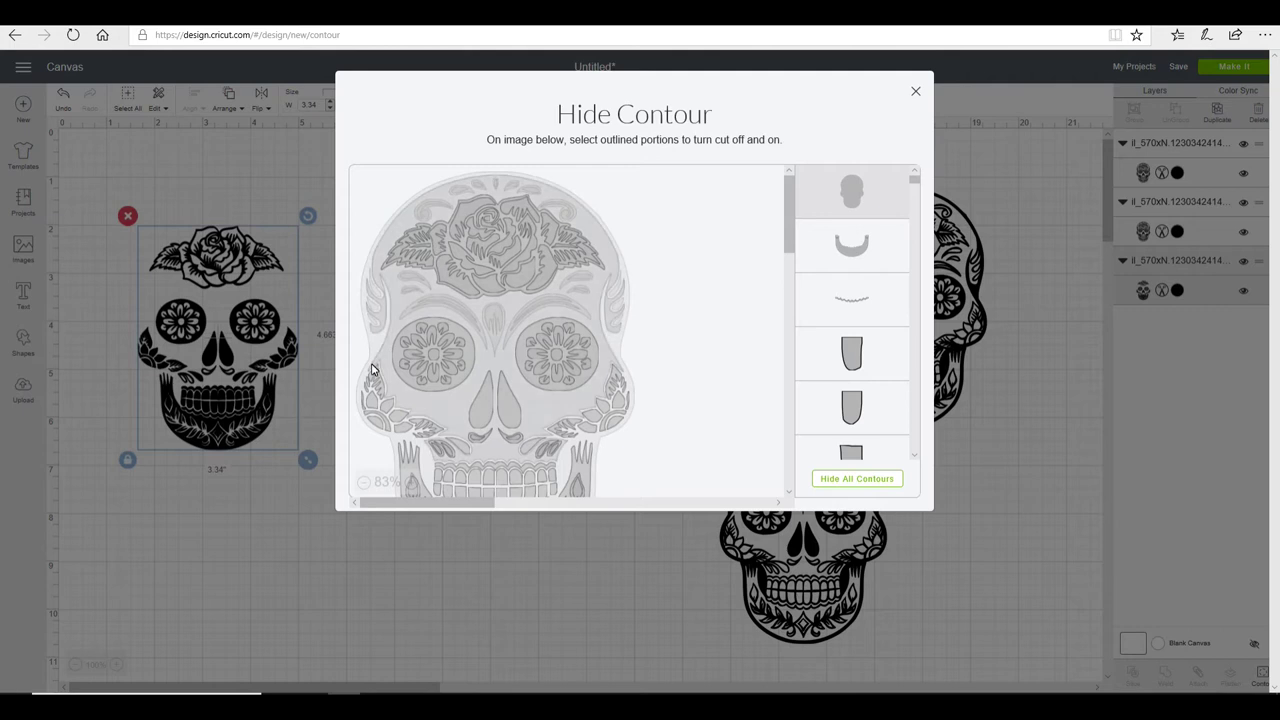
Step: Hide the nose shapes, the contour below the right eye, and the cheek leaves on both sides
left_click(483, 406)
left_click(513, 408)
left_click(487, 438)
left_click(513, 437)
left_click(555, 446)
left_click(620, 383)
left_click(614, 400)
left_click(389, 411)
left_click(363, 380)
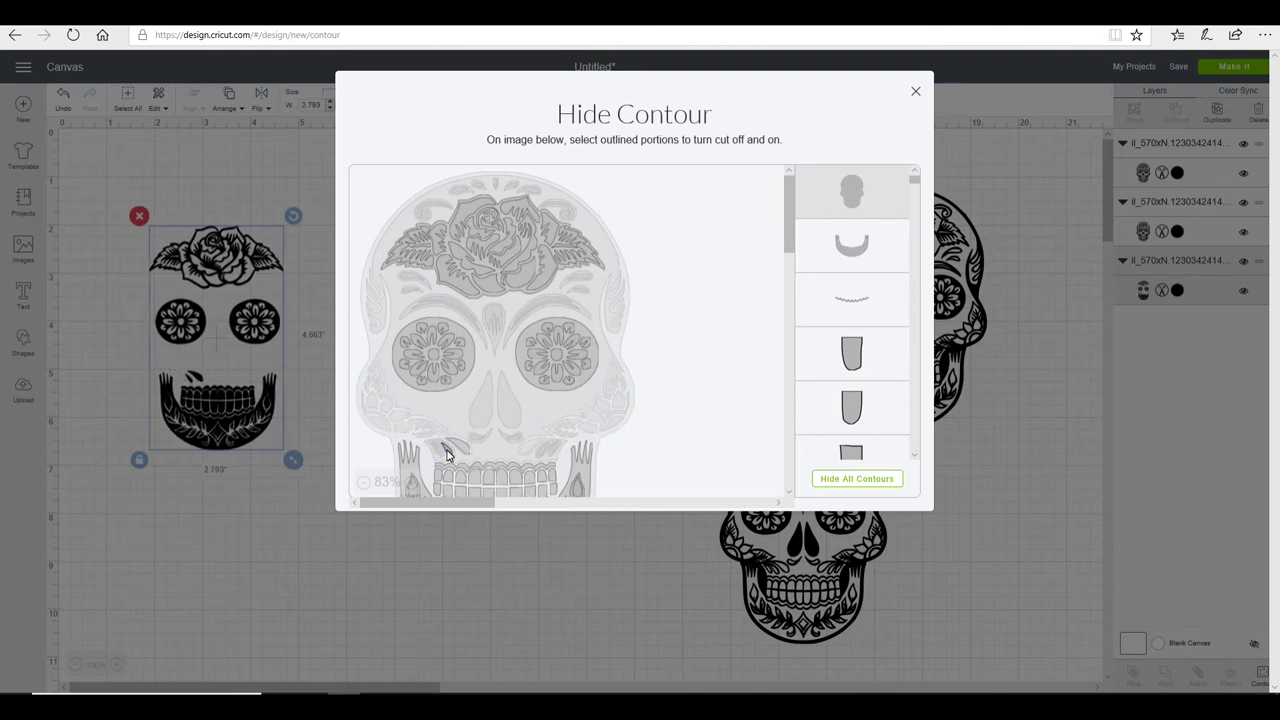
Step: Hide all of the skull's teeth contours
left_click_drag(789, 215, 795, 258)
left_click(517, 320)
left_click(512, 345)
left_click(495, 340)
left_click(462, 326)
left_click(440, 326)
left_click(528, 328)
left_click(550, 336)
left_click(586, 318)
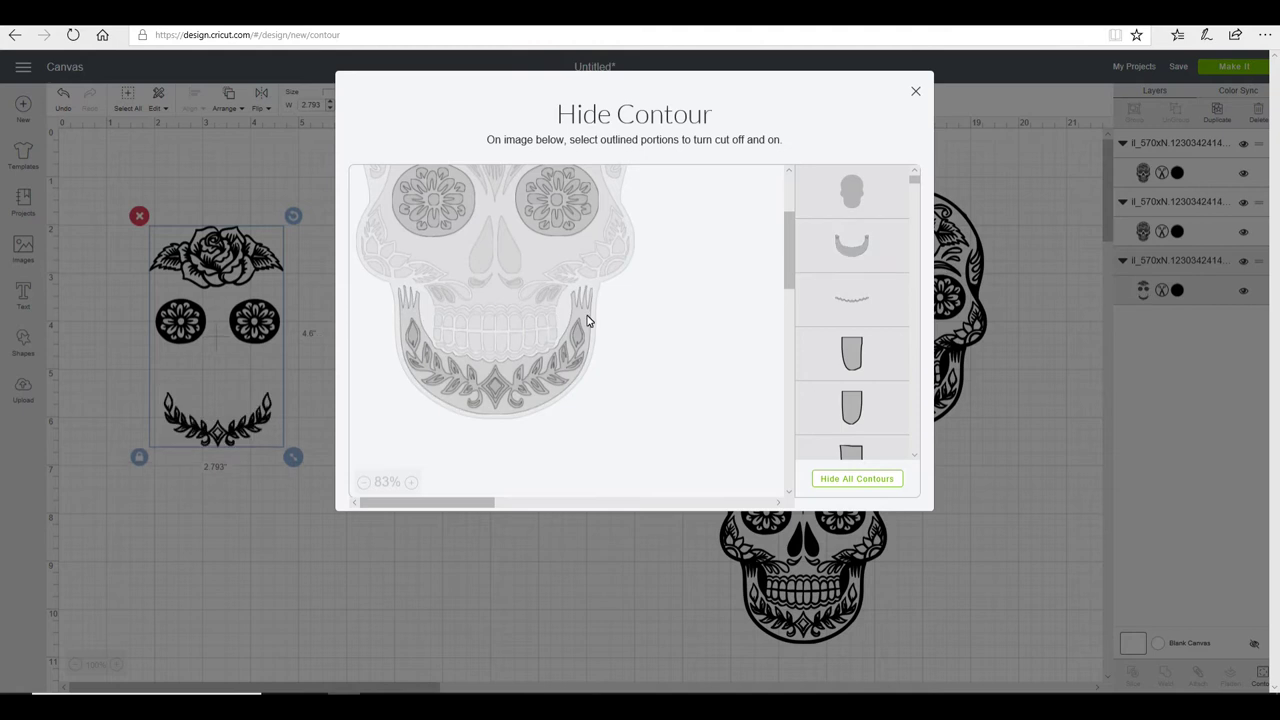
Step: Close Hide Contour, nudge the rose, eyes and flourish up, and move the lower skull mid-canvas
left_click(915, 95)
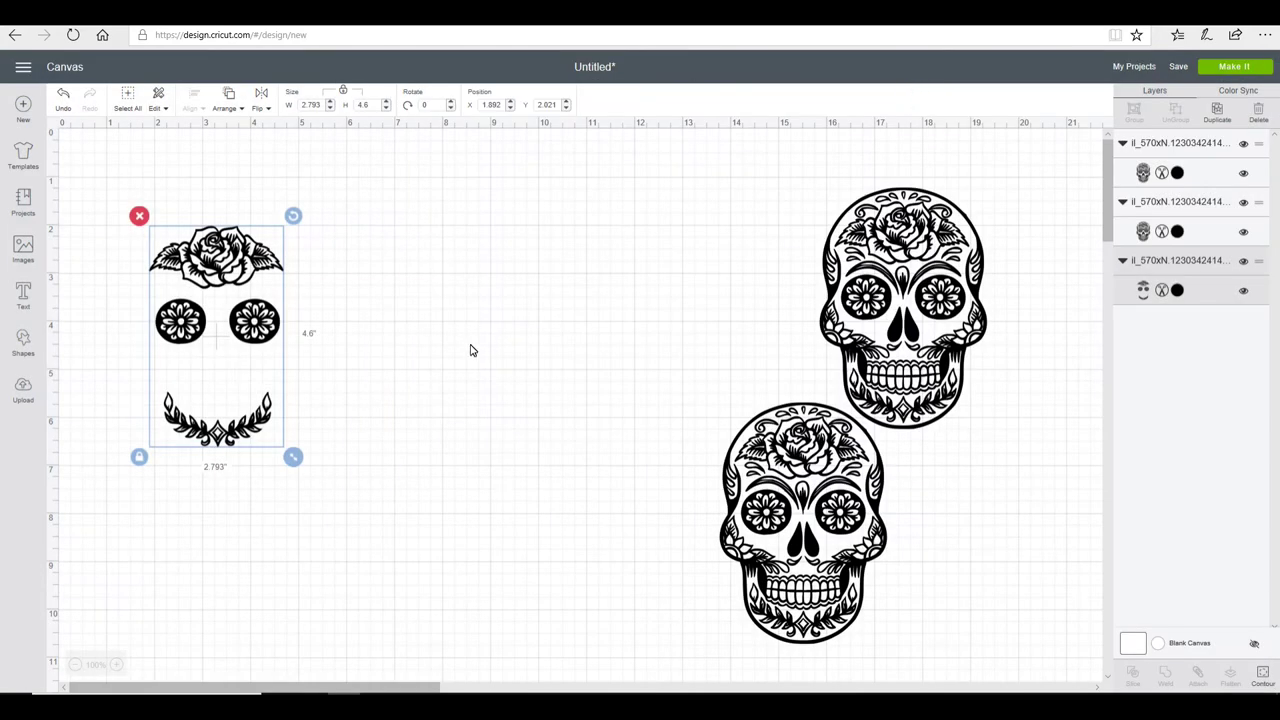
mouse_move(235, 277)
left_mouse_down()
mouse_move(234, 242)
mouse_move(231, 270)
left_mouse_up()
left_click(832, 519)
left_click_drag(832, 519, 570, 328)
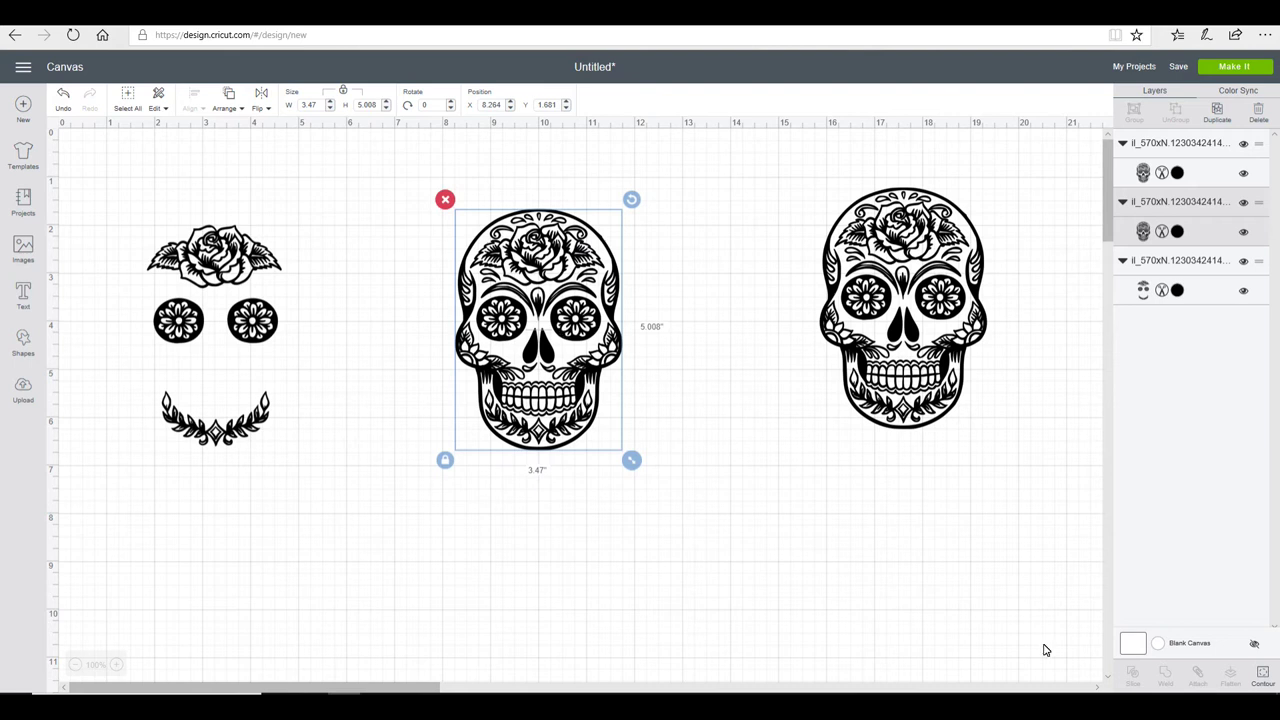
Step: Toggle the middle skull's left-eye inner contours so the eye becomes a solid black circle
left_click(1266, 681)
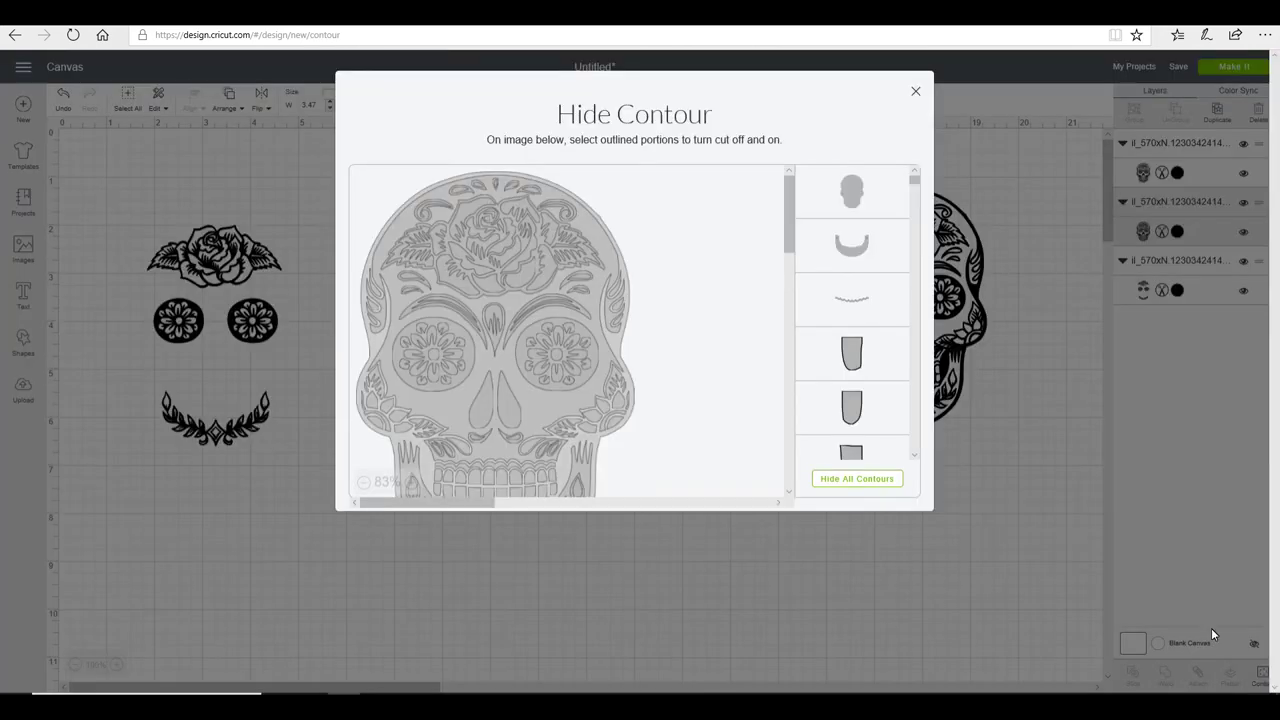
left_click(443, 330)
left_click(409, 340)
left_click(405, 363)
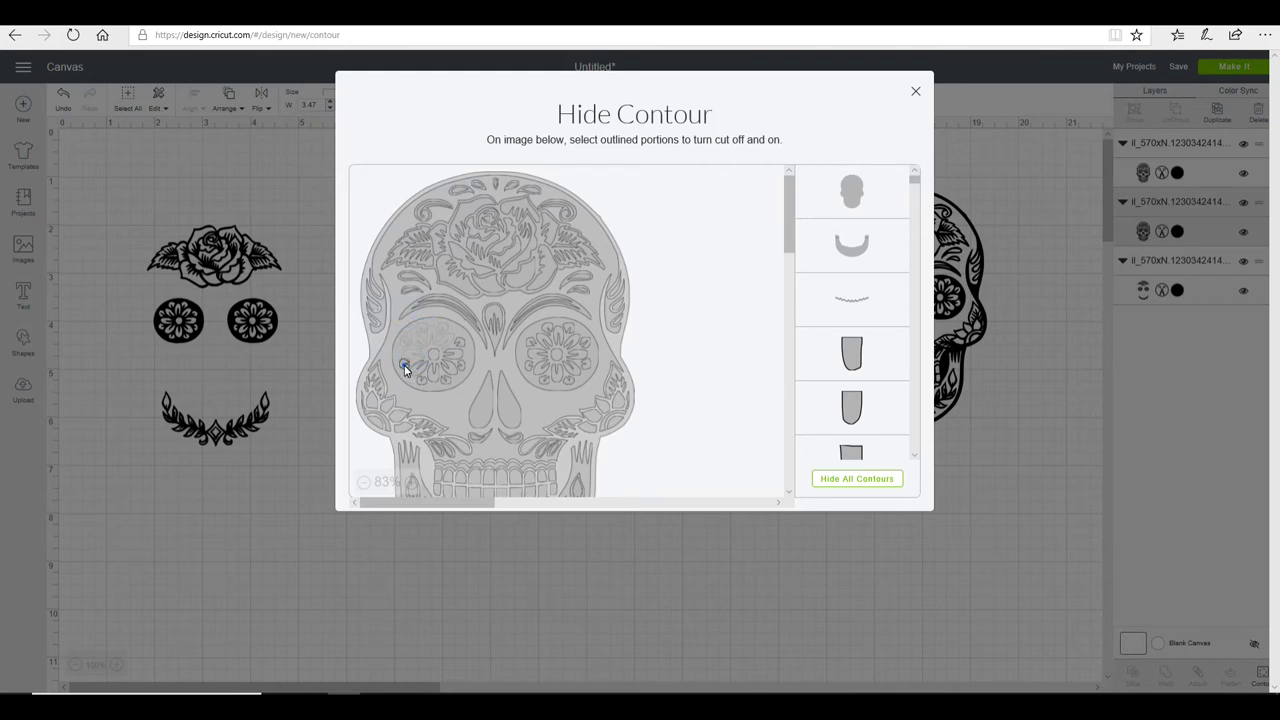
left_click(405, 367)
left_click(415, 372)
left_click(429, 369)
left_click(444, 378)
left_click(450, 375)
left_click(459, 367)
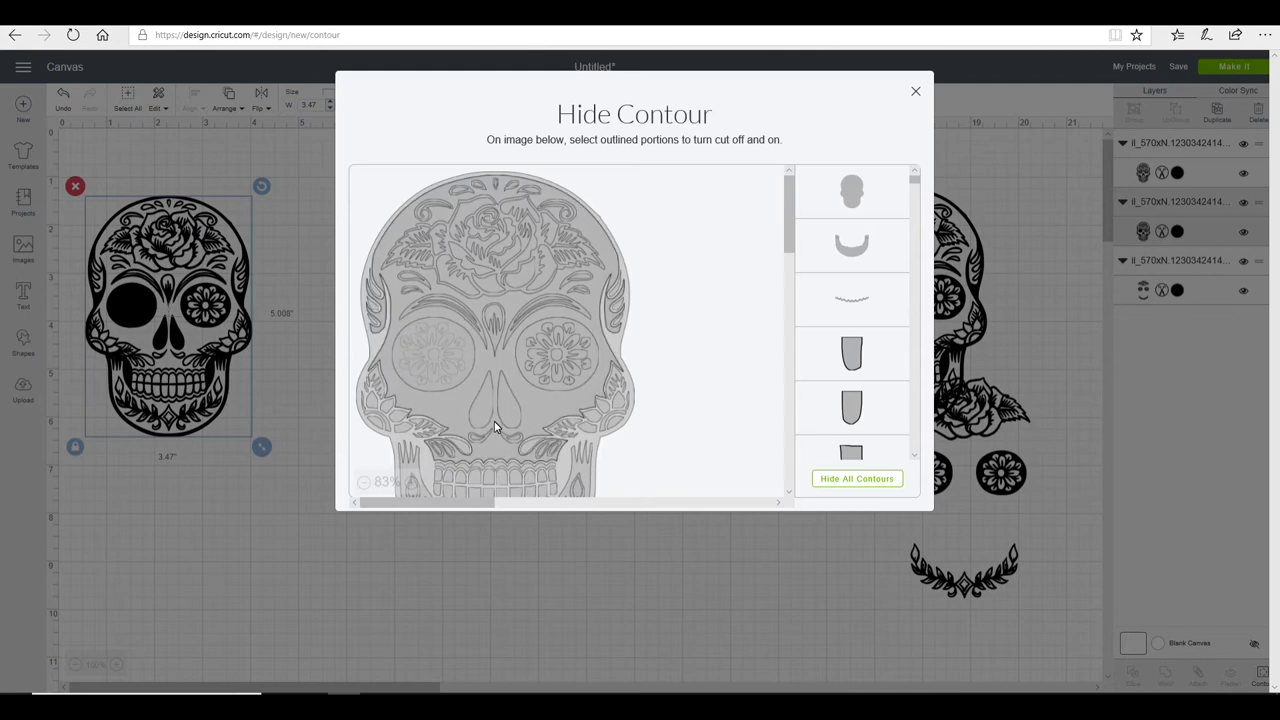
Step: Hide all the rose contours on the second skull
left_click(448, 241)
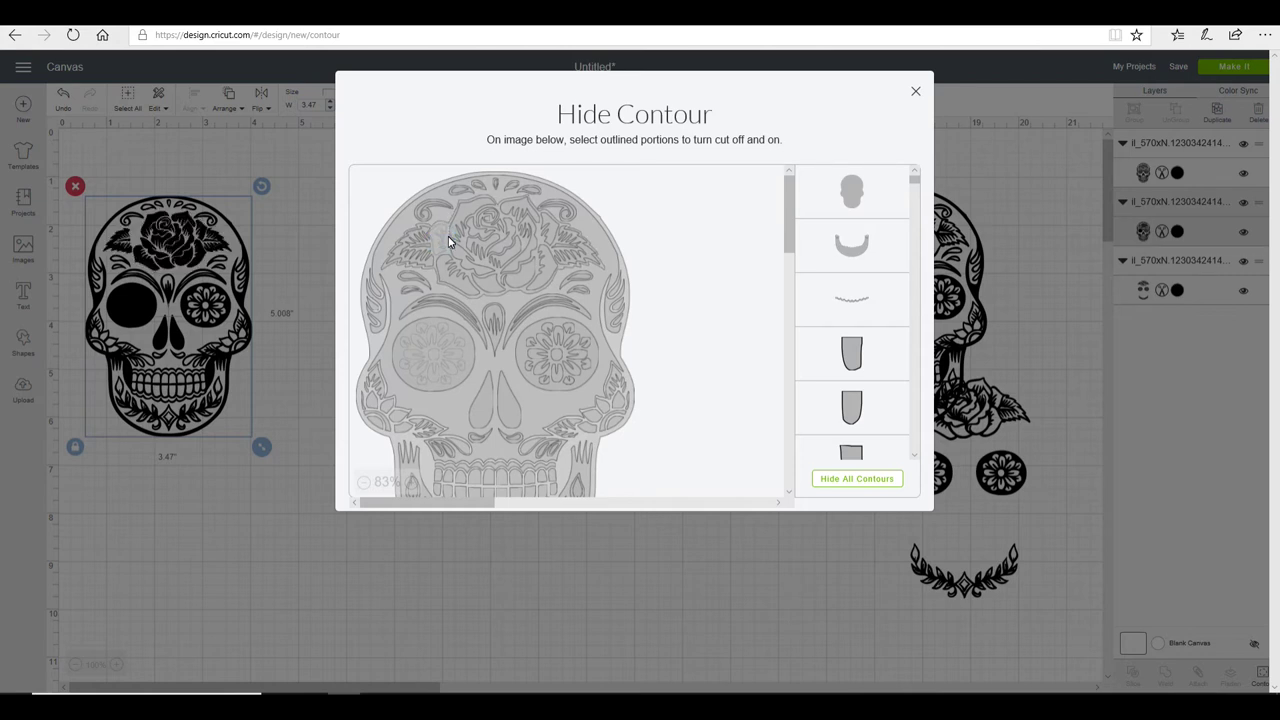
left_click(470, 208)
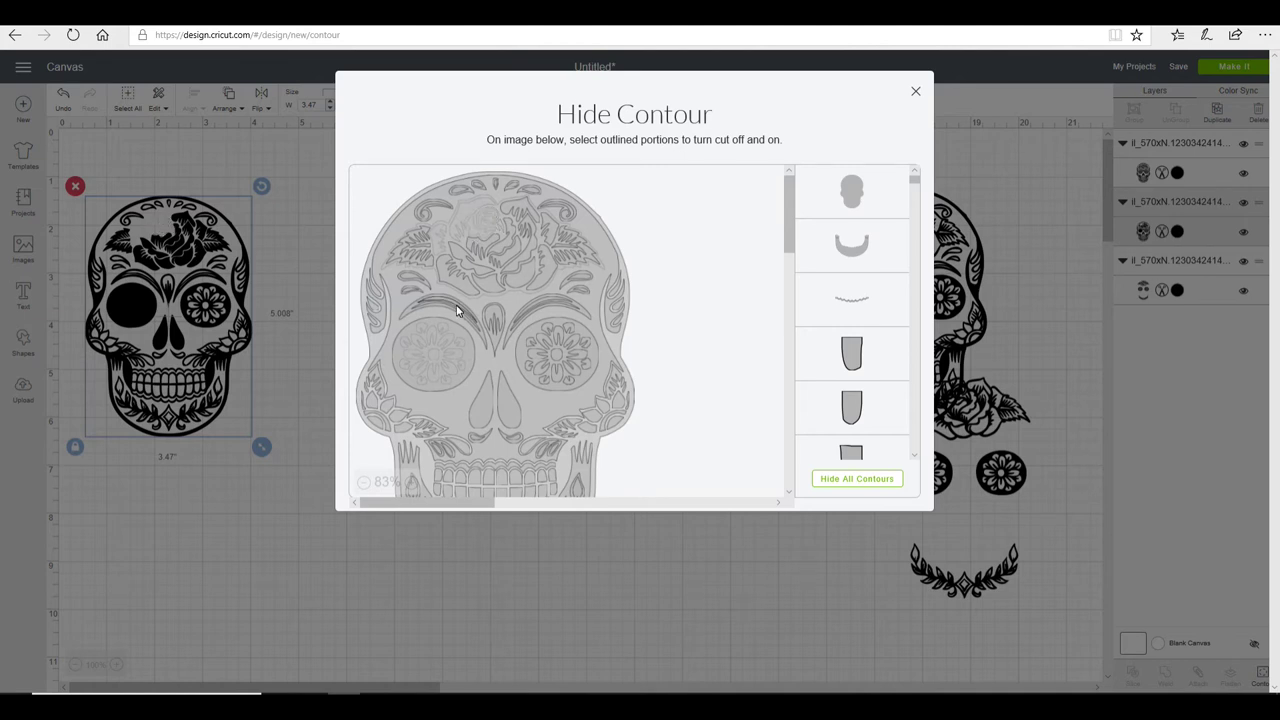
left_click(500, 256)
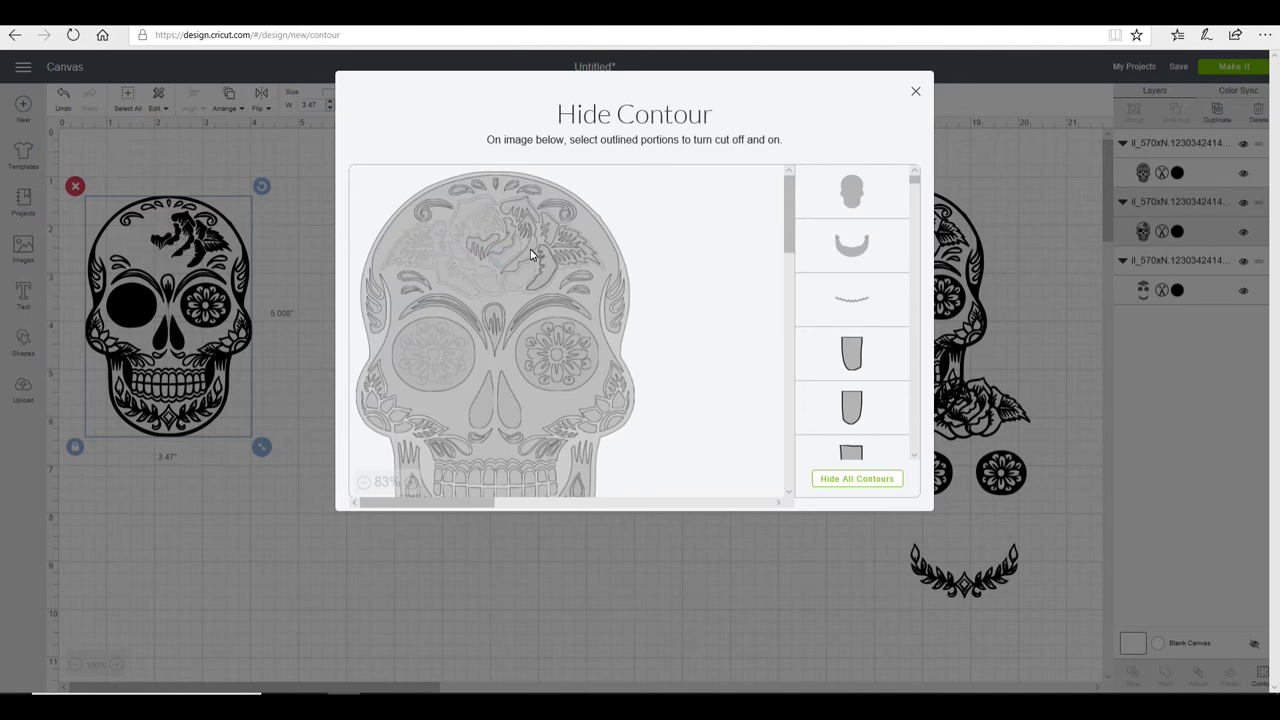
left_click(498, 250)
left_click(510, 212)
left_click(480, 243)
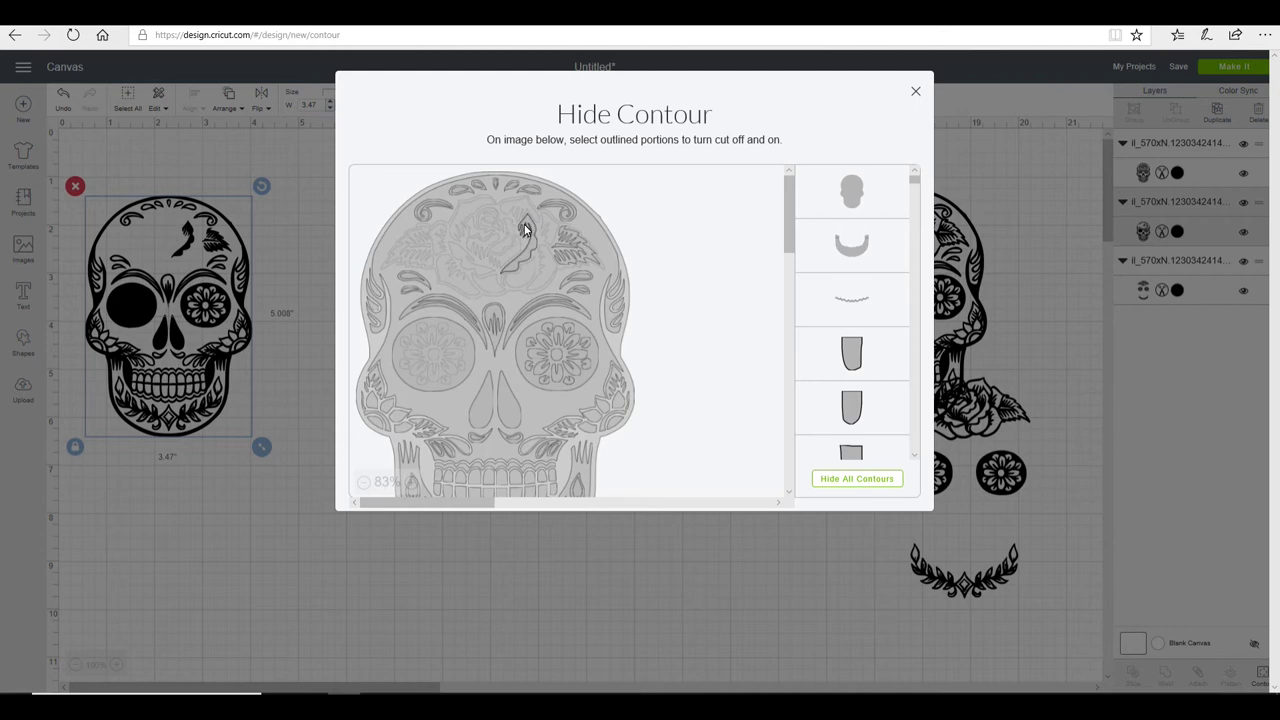
Step: Hide both flower eye shapes and their petal contours
left_click(559, 336)
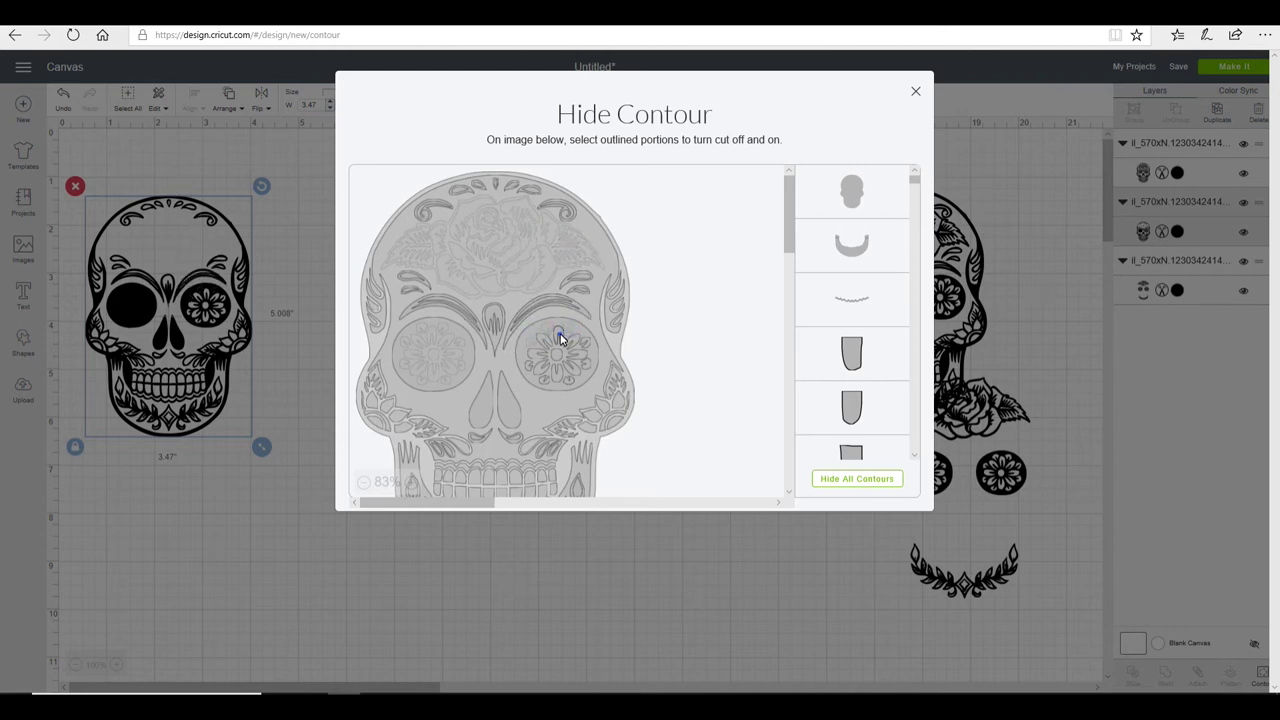
left_click(542, 345)
left_click(541, 370)
left_click(560, 354)
left_click(575, 342)
left_click(577, 358)
left_click(584, 364)
left_click(465, 352)
Step: Hide the left and lower-right jaw leaves and the chin diamond, then close Hide Contour
scroll(437, 333, "down", 3)
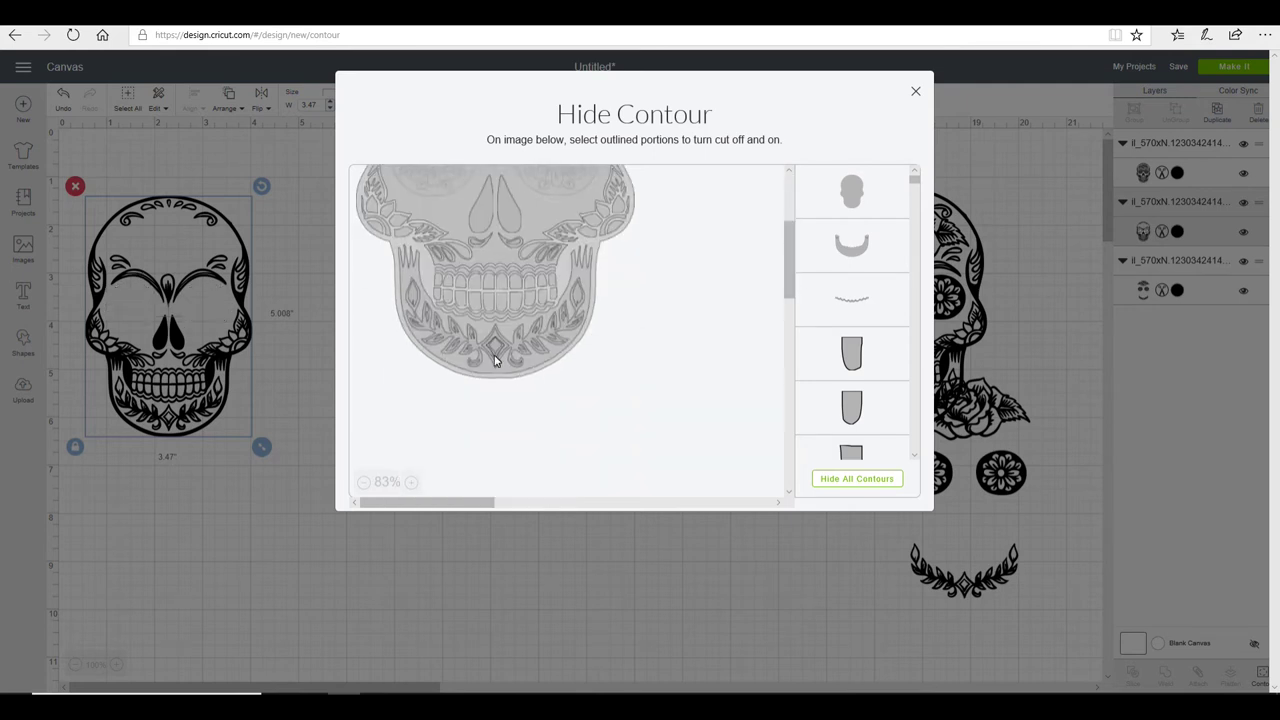
left_click(414, 320)
left_click(436, 324)
left_click(450, 344)
left_click(517, 362)
left_click(534, 346)
left_click(577, 303)
left_click(495, 352)
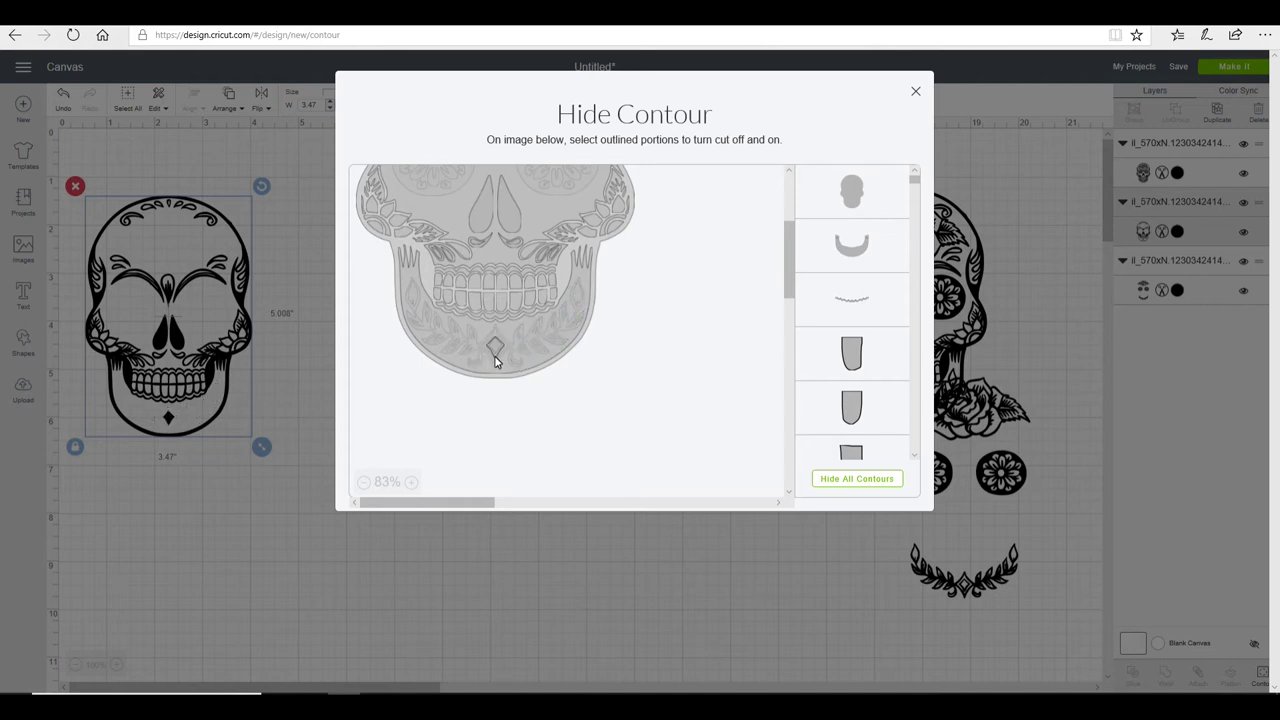
left_click(495, 360)
left_click(916, 94)
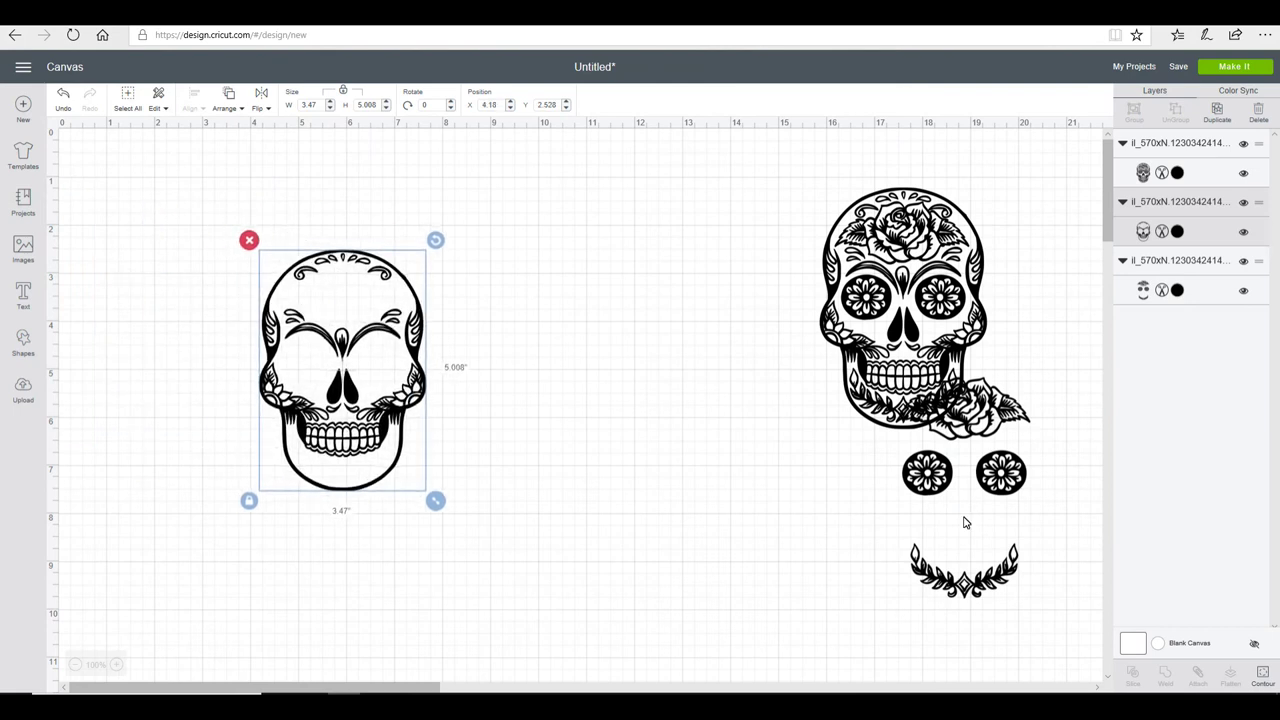
Step: Place a square from Shapes over the rose and slice it from the eyes-and-flourish design
left_click_drag(665, 386, 634, 293)
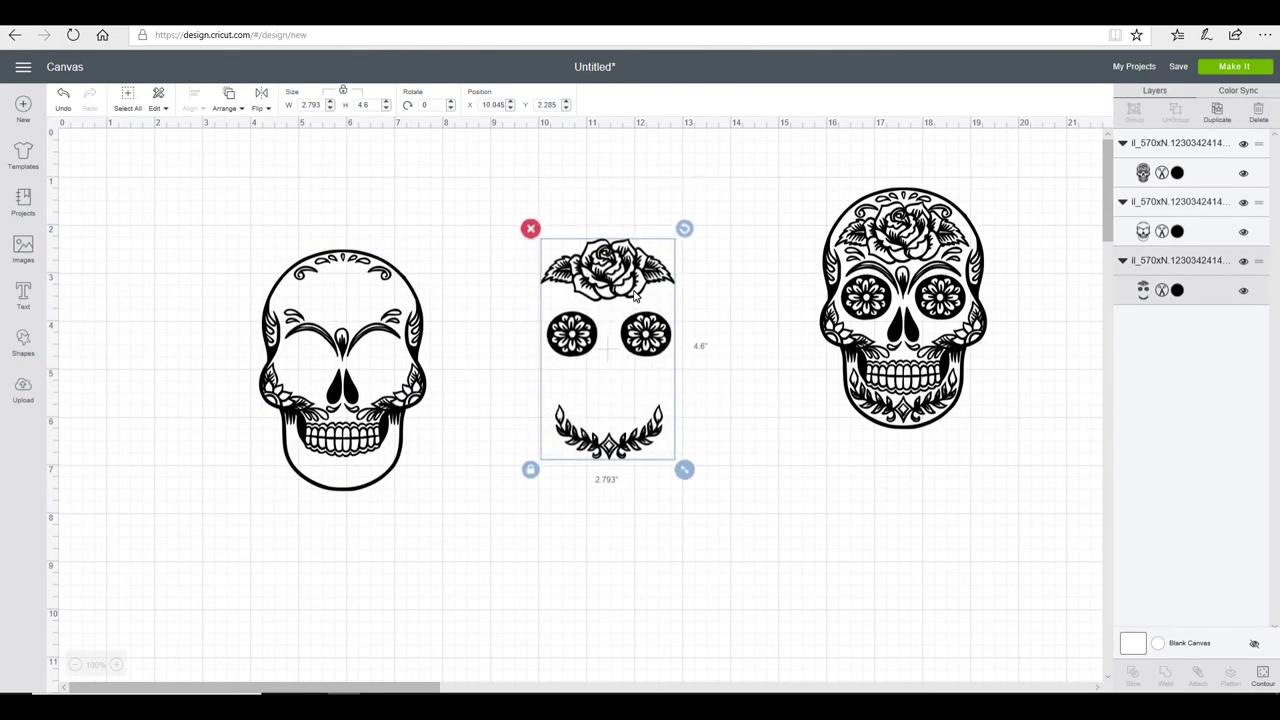
left_click(23, 342)
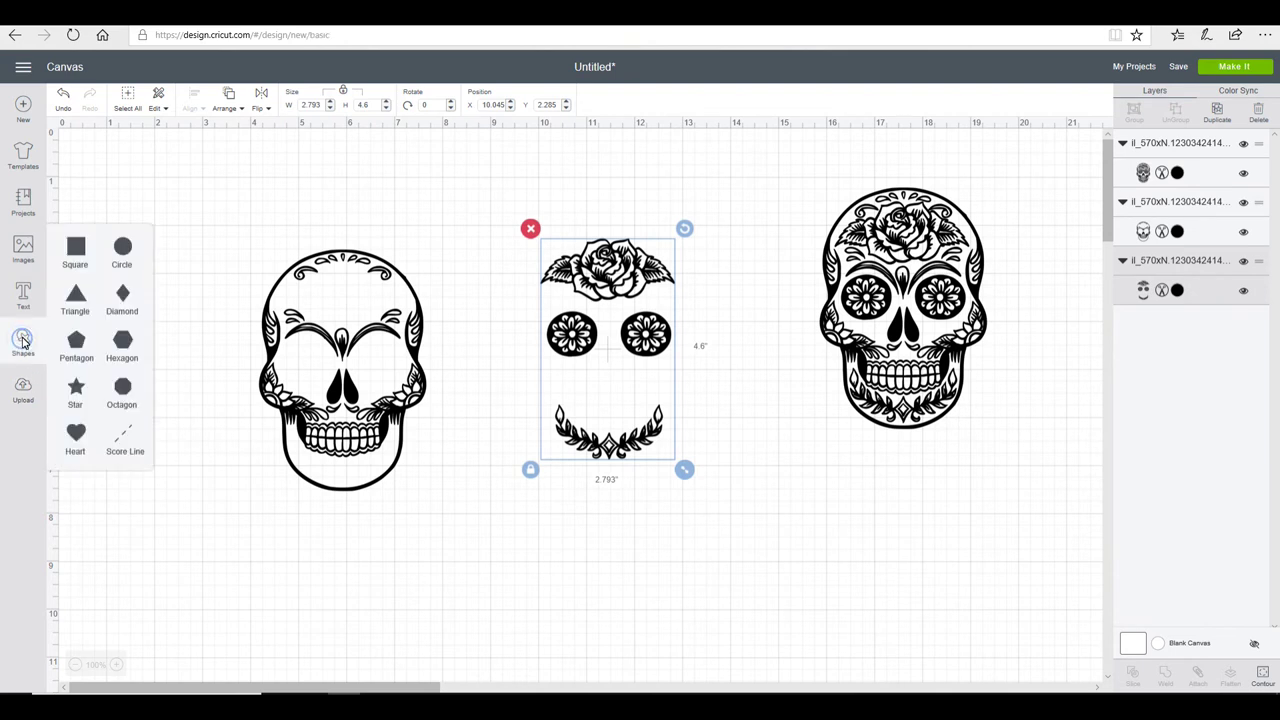
left_click(75, 250)
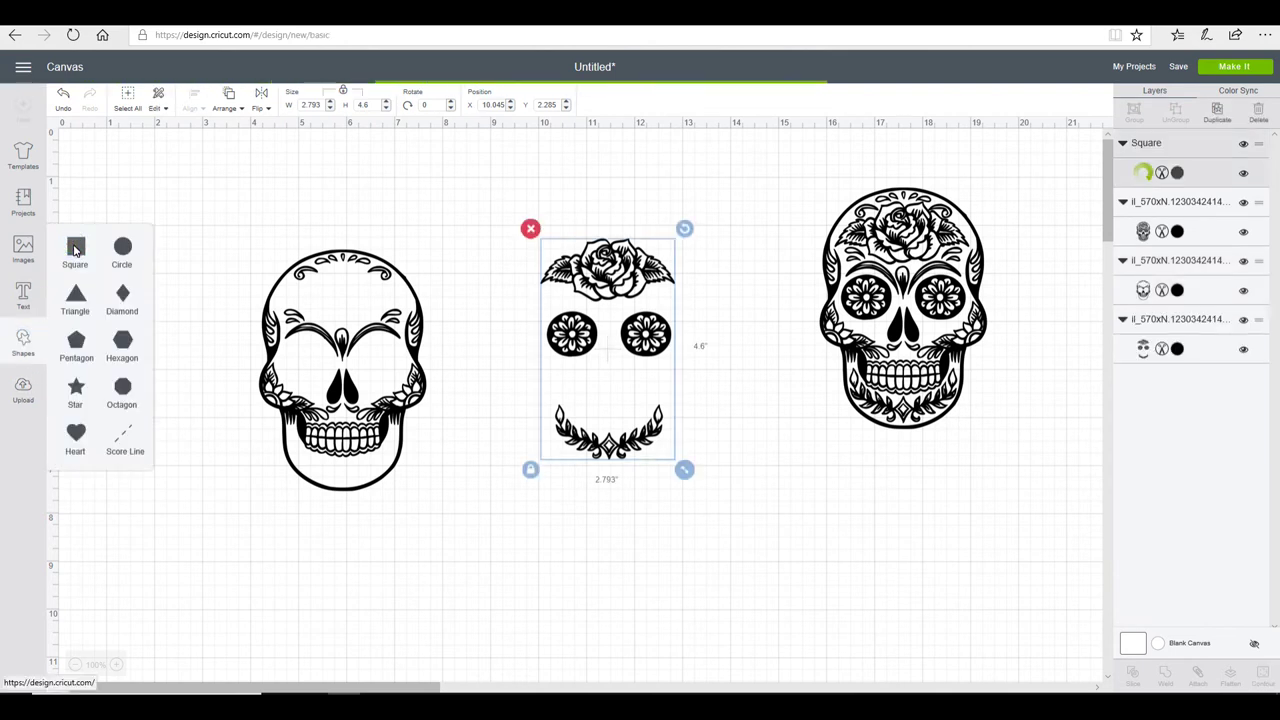
left_click_drag(331, 358, 640, 208)
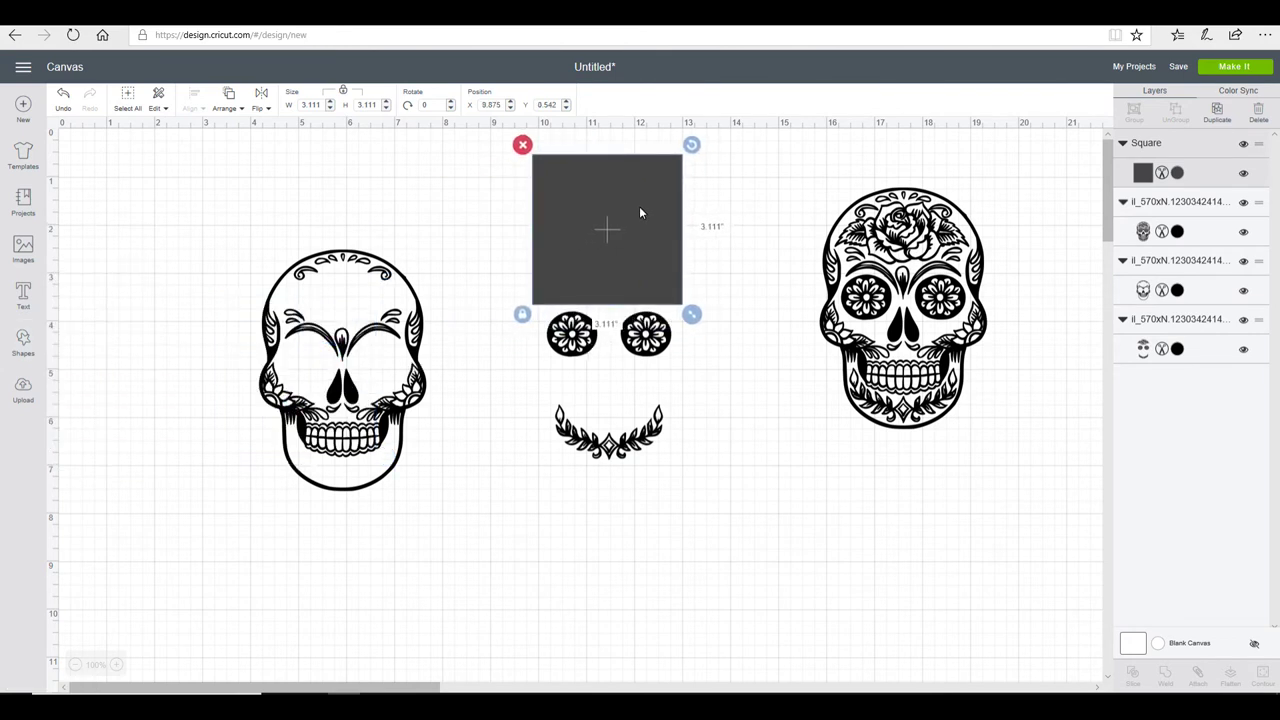
left_click(737, 434)
left_click_drag(715, 478, 564, 193)
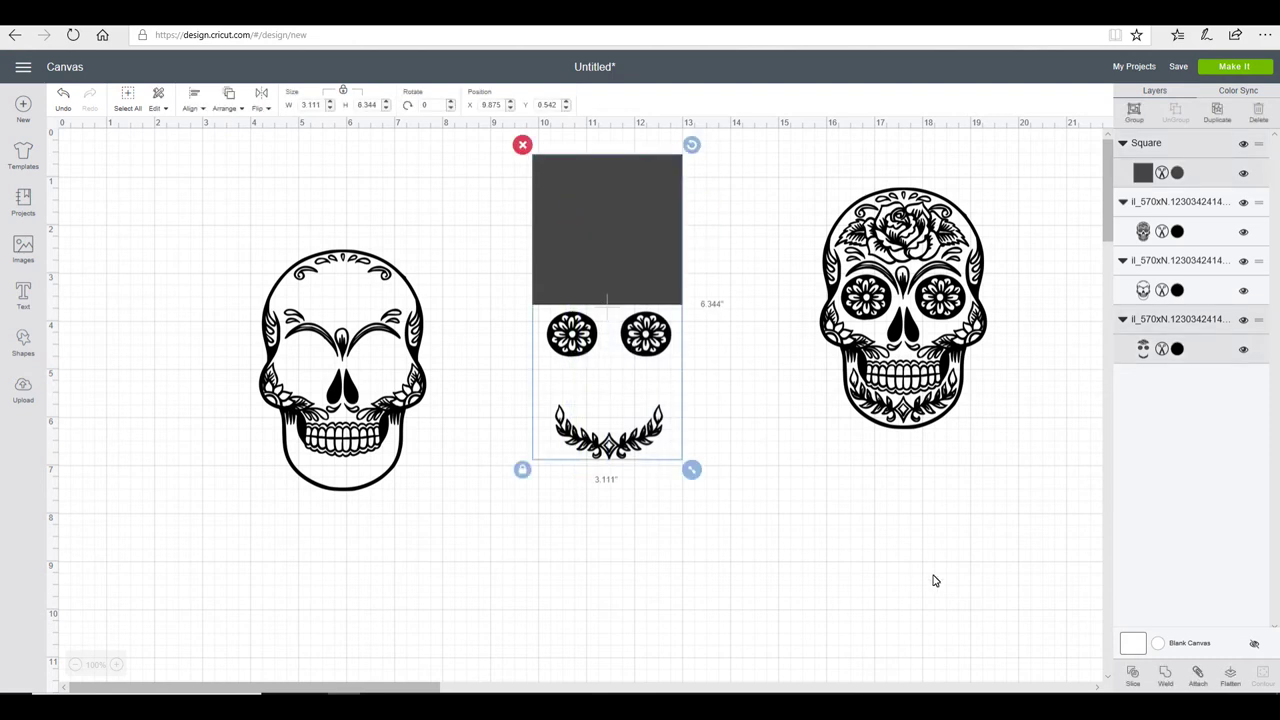
left_click(1135, 675)
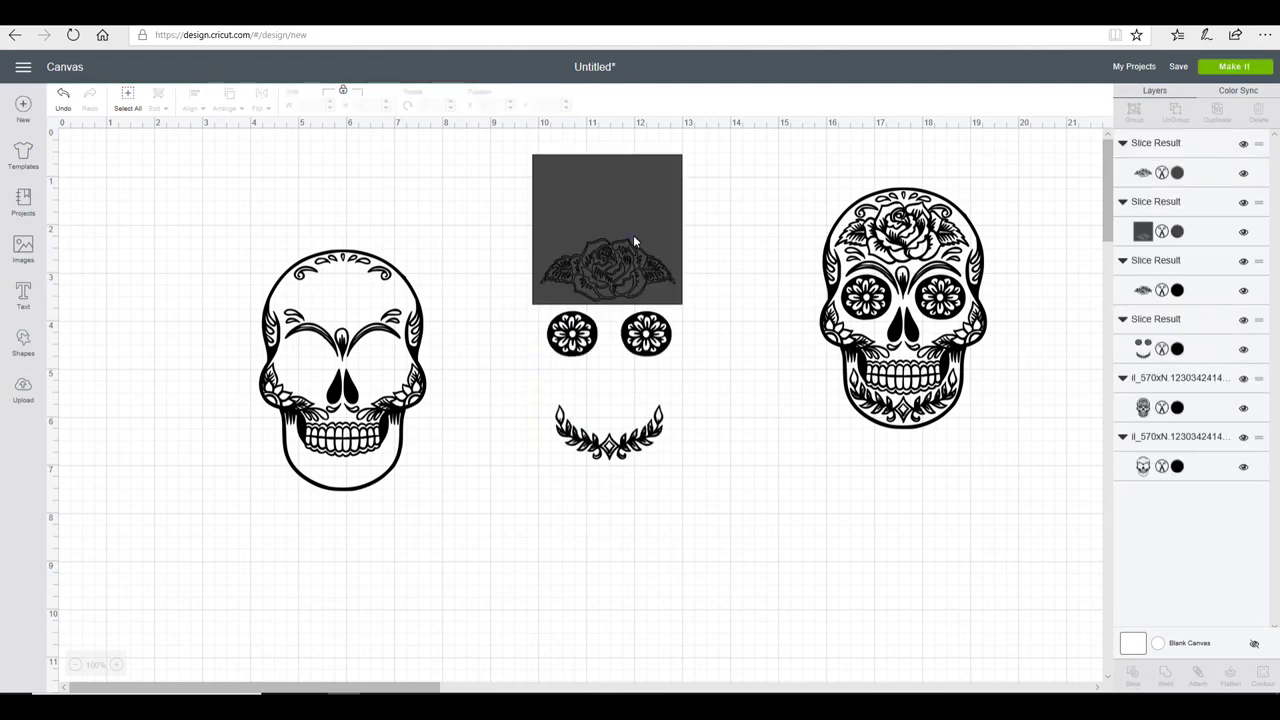
Step: Delete the leftover square and duplicate rose, then move the rose above the left skull
left_click_drag(633, 235, 834, 554)
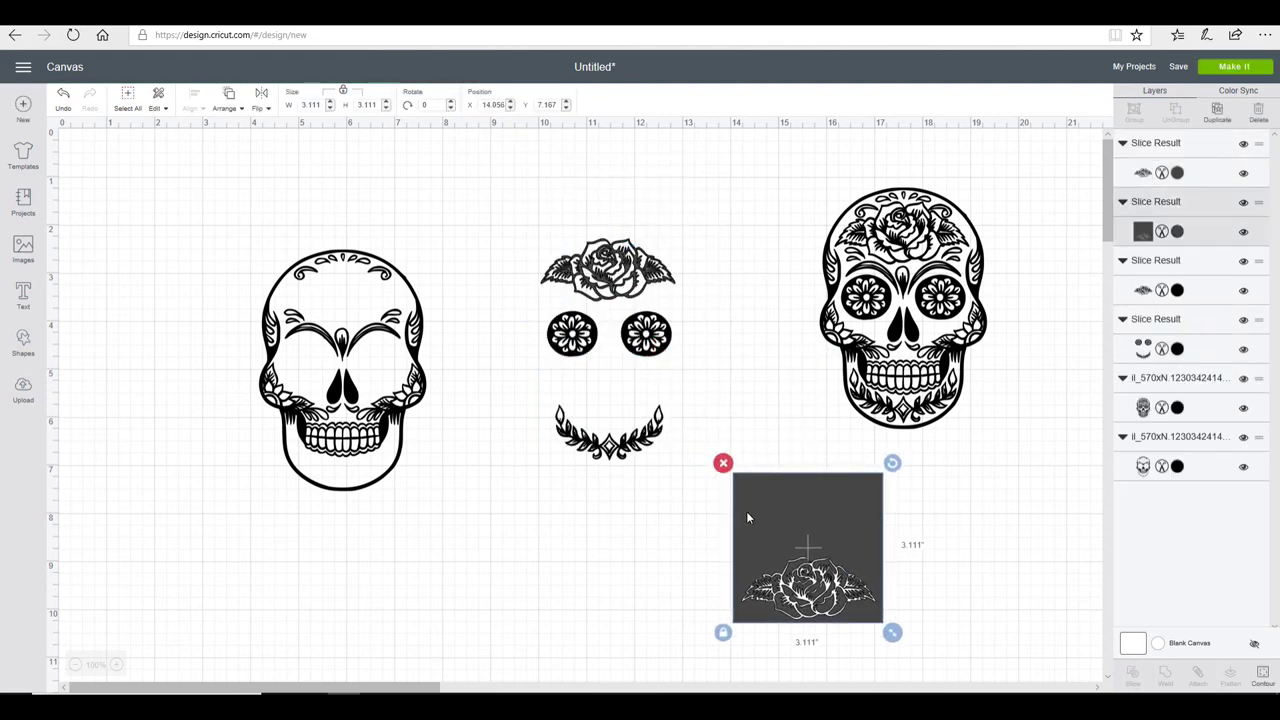
left_click(723, 463)
left_click_drag(592, 273, 811, 474)
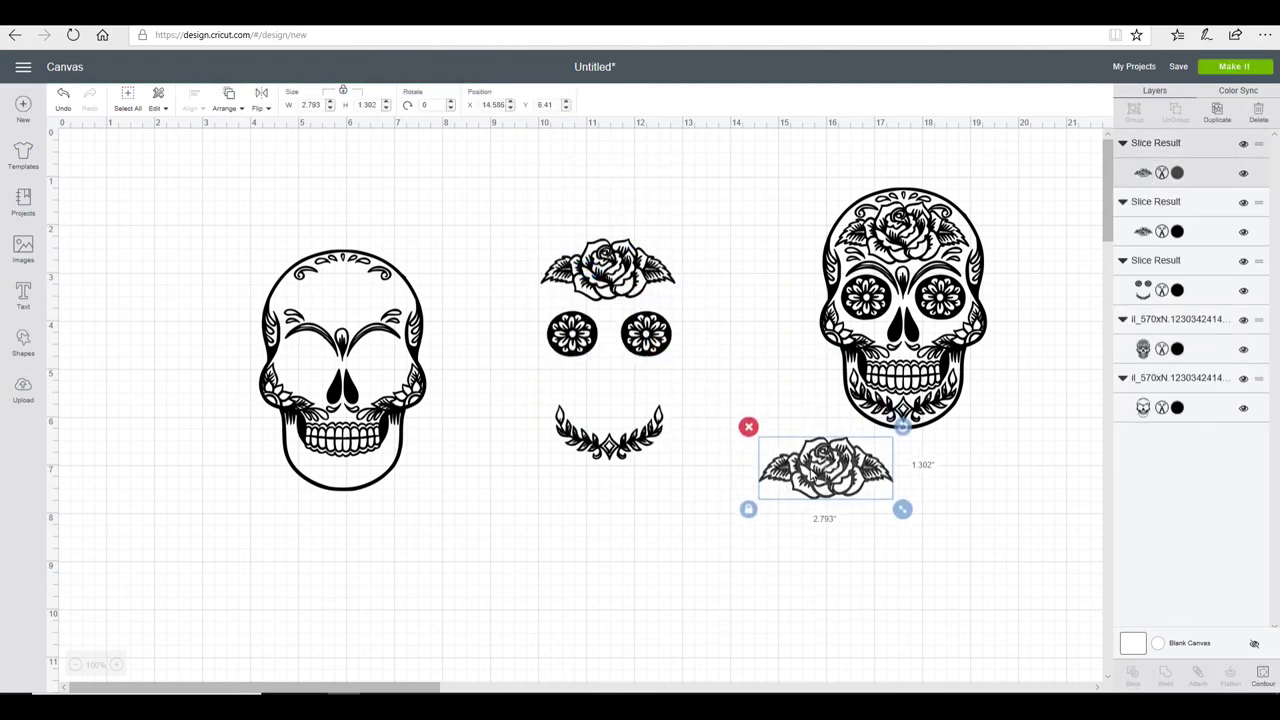
left_click(748, 426)
left_click_drag(634, 270, 214, 202)
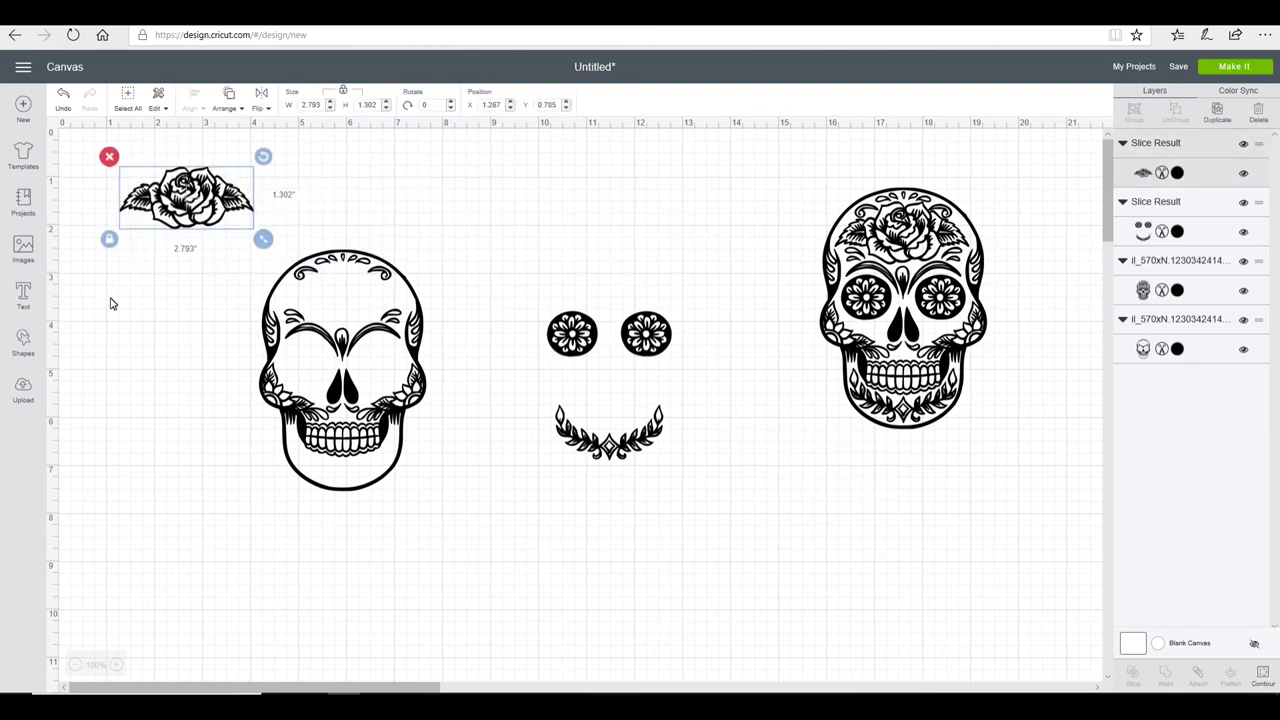
Step: Add an unlocked square stretched into a rectangle over the flower eyes and slice with the flourish
left_click(23, 340)
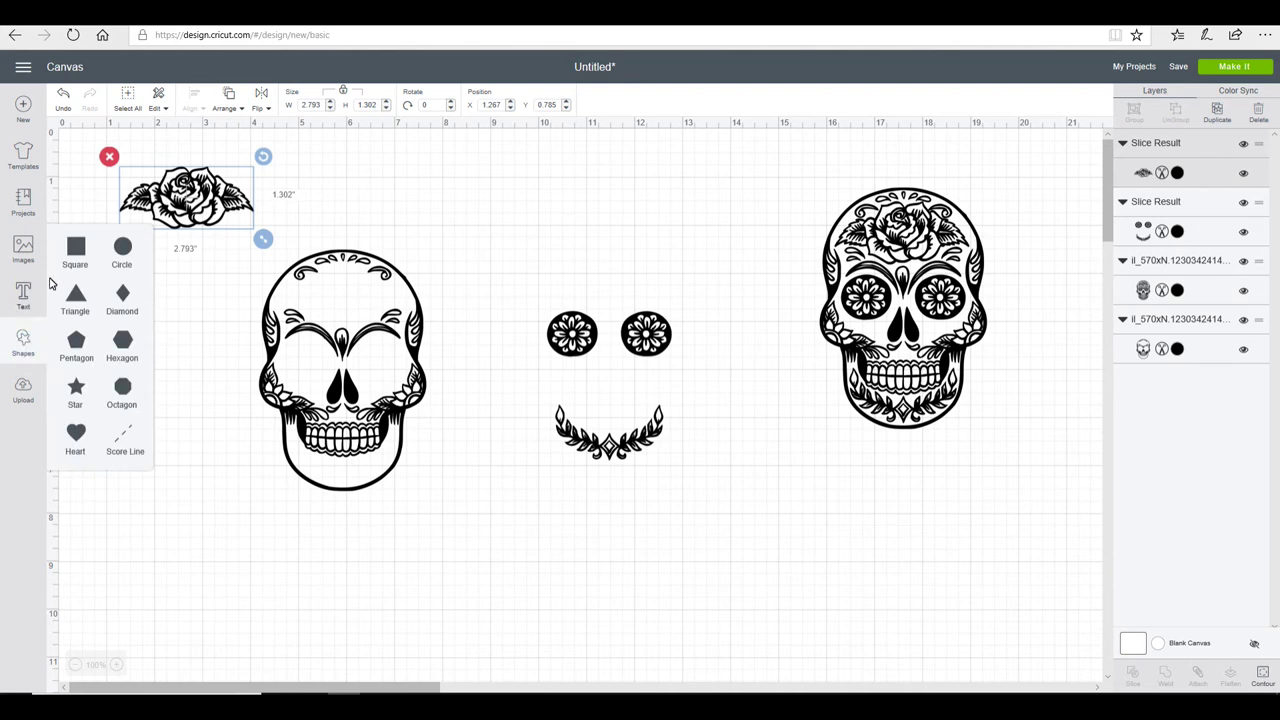
left_click(75, 250)
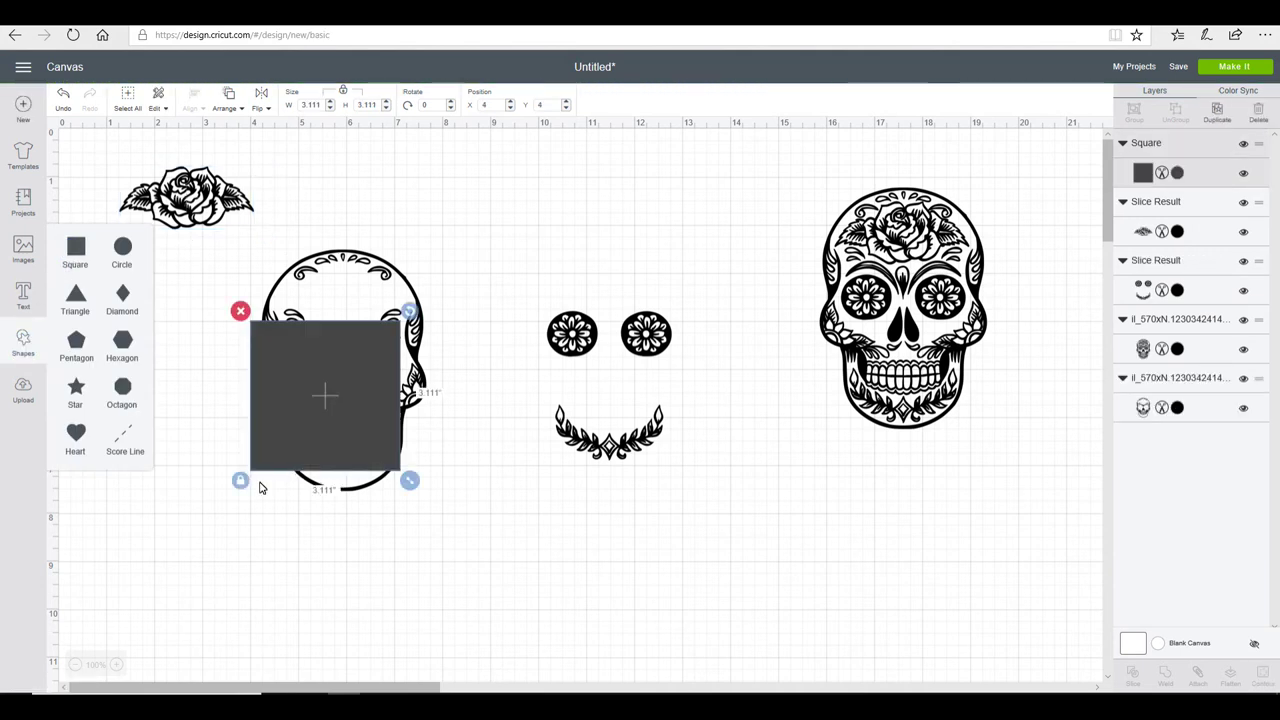
left_click(240, 481)
left_click_drag(409, 480, 435, 423)
left_click_drag(388, 357, 663, 332)
left_click(743, 500)
left_click_drag(737, 494, 536, 277)
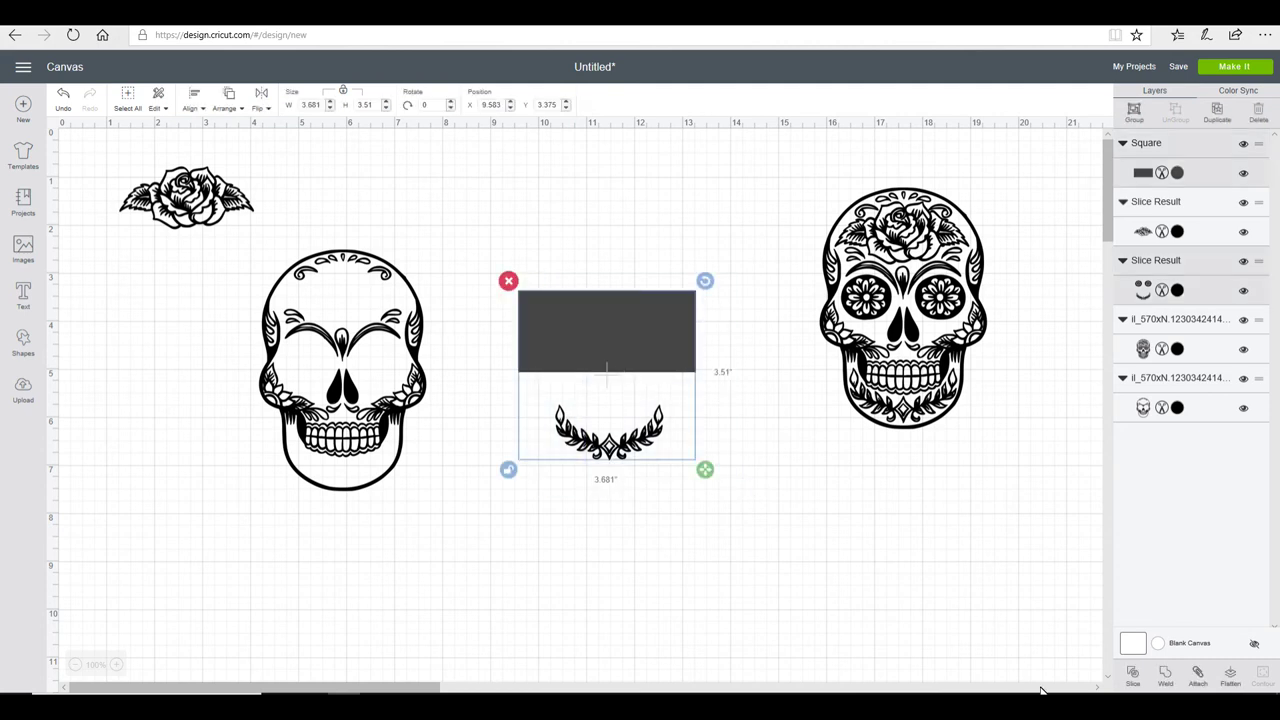
left_click(1138, 677)
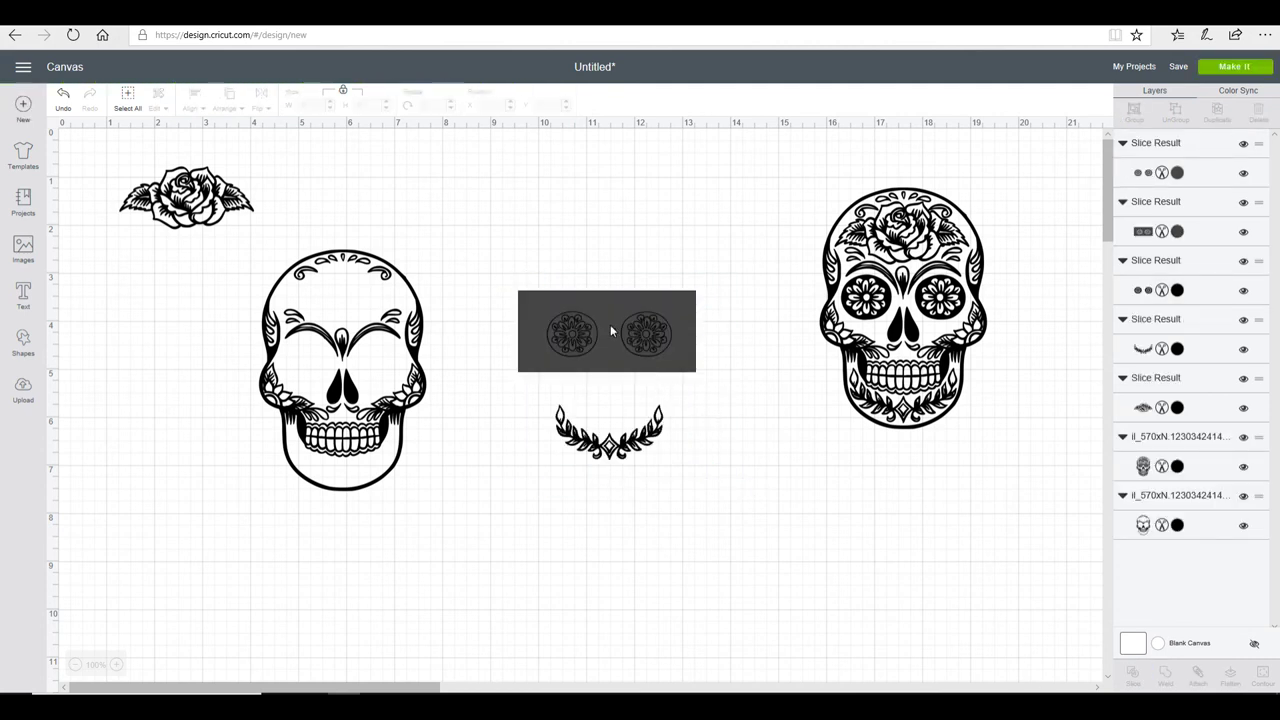
Step: Delete the extra eyes piece and leftover rectangle, move the eyes up, and shift the flourish left
left_click_drag(609, 329, 752, 513)
key("Delete")
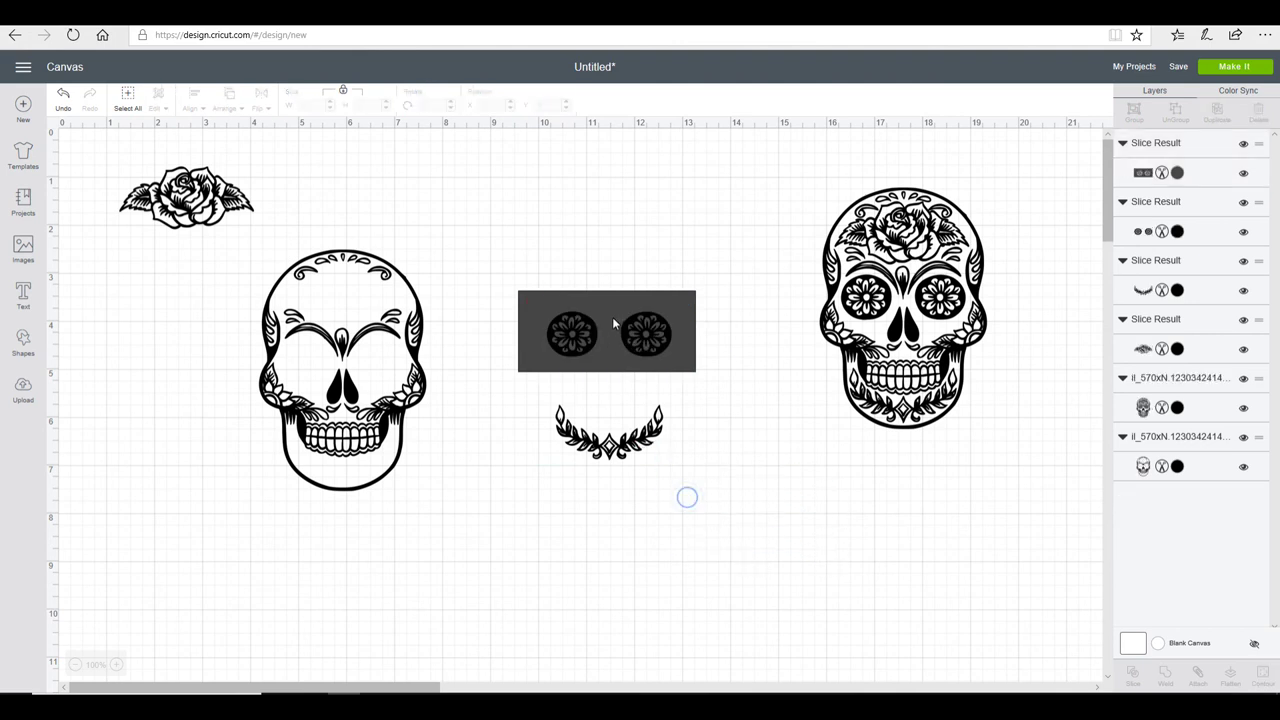
left_click_drag(612, 316, 771, 510)
left_click(658, 458)
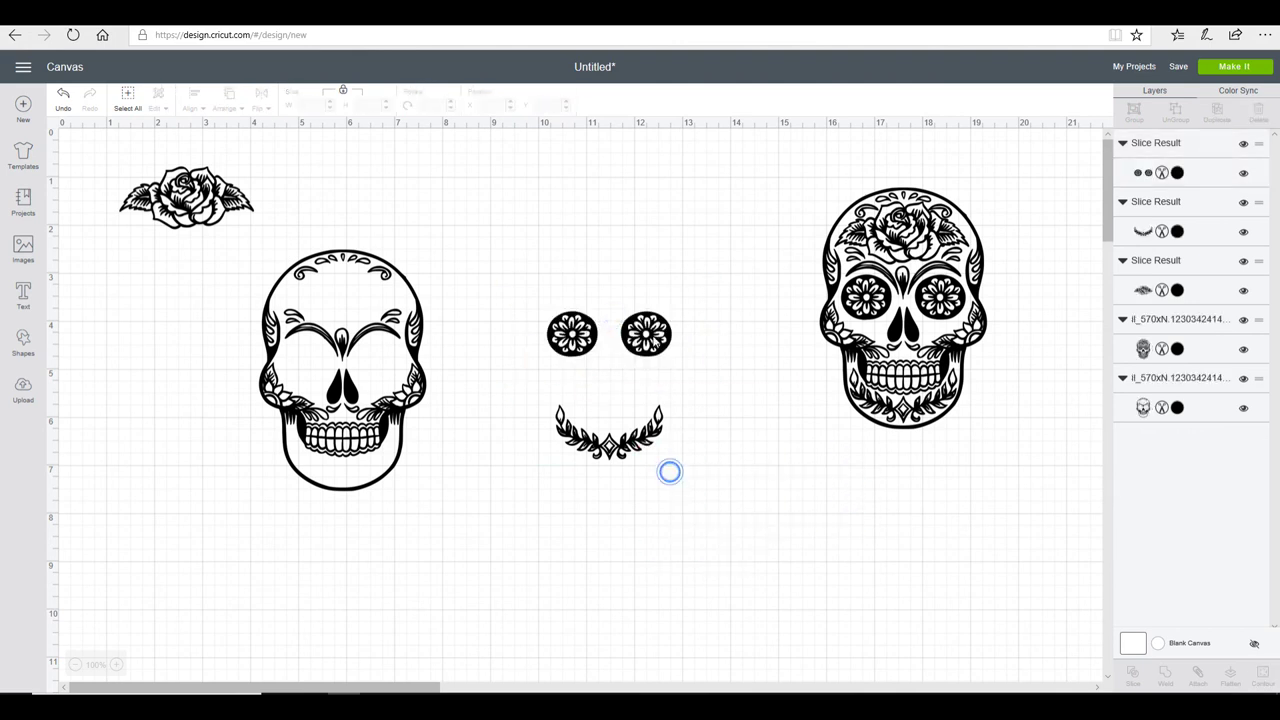
left_click_drag(651, 337, 519, 206)
left_click_drag(632, 436, 593, 434)
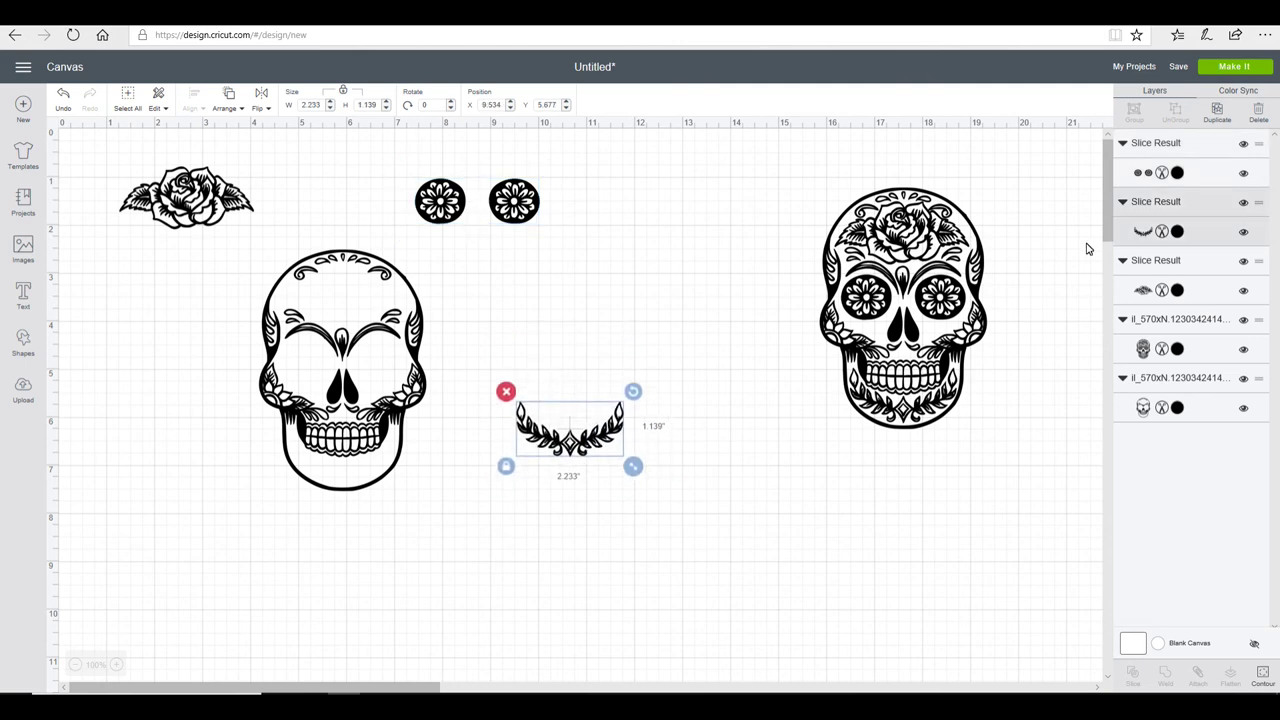
Step: Recolour the Slice Result layers from Basic colors: eyes Rose Pink, flourish Lilac, rose red
left_click(1178, 173)
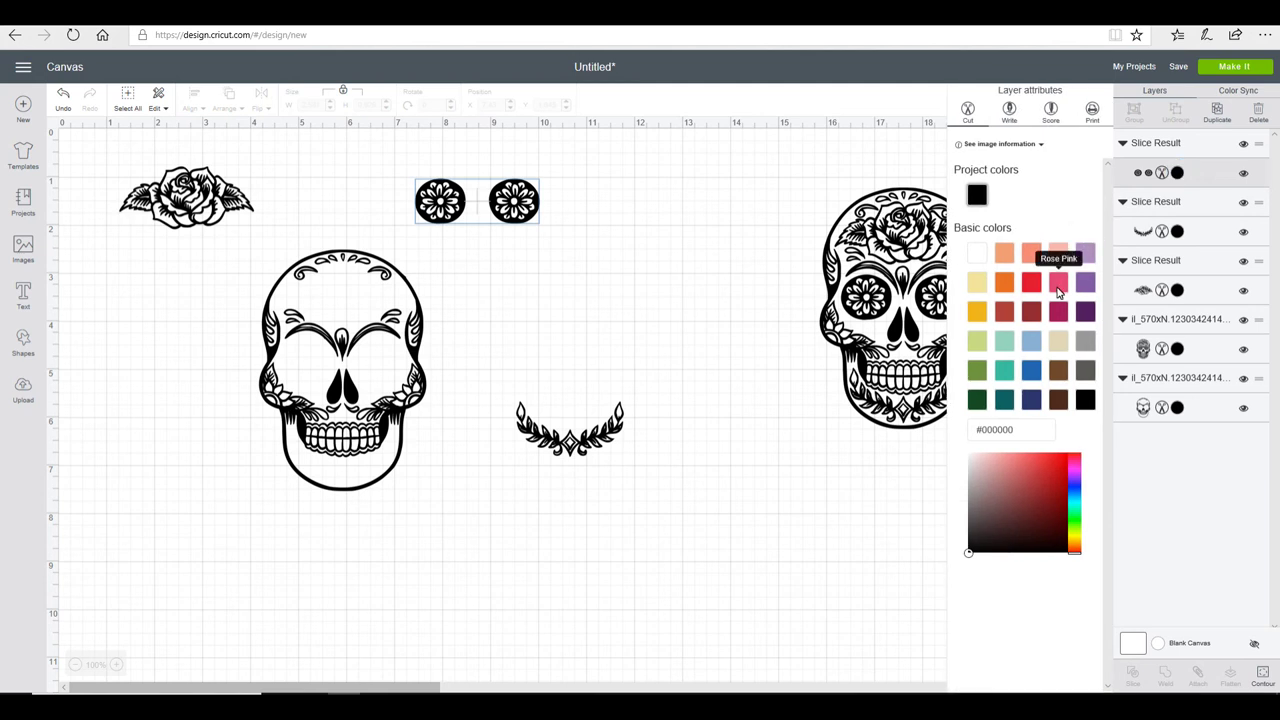
left_click(1058, 286)
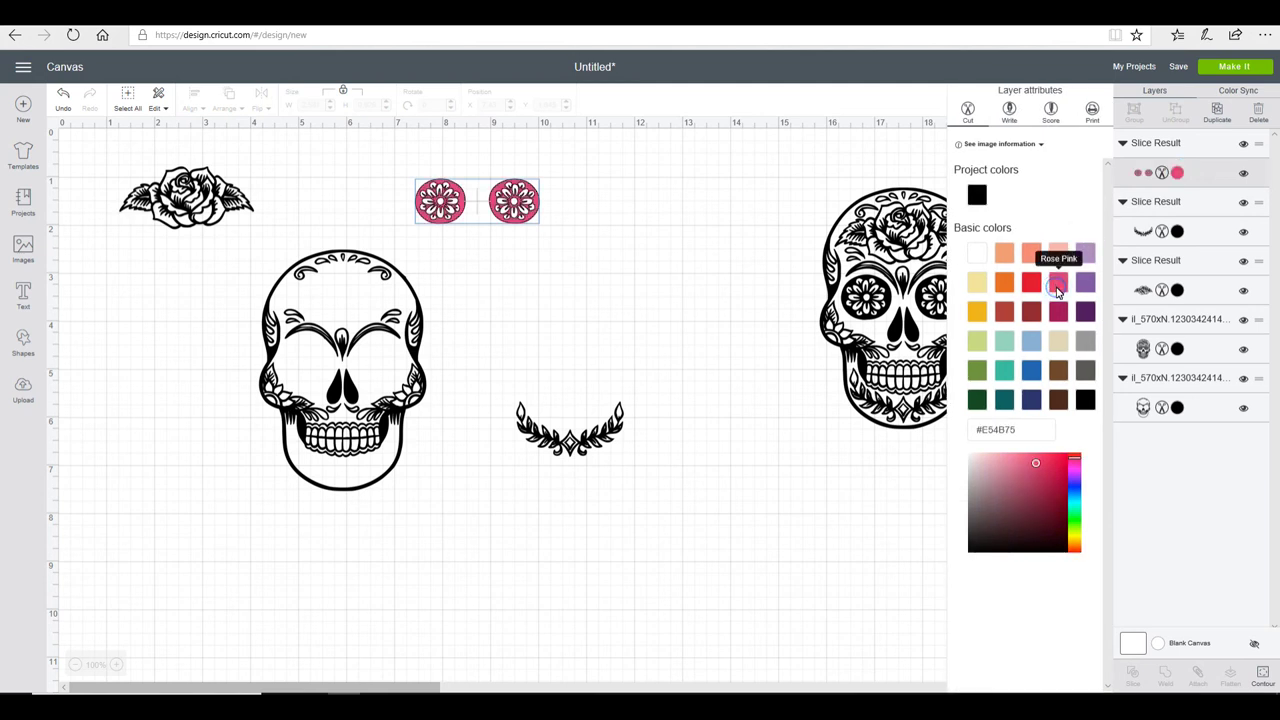
left_click(1180, 233)
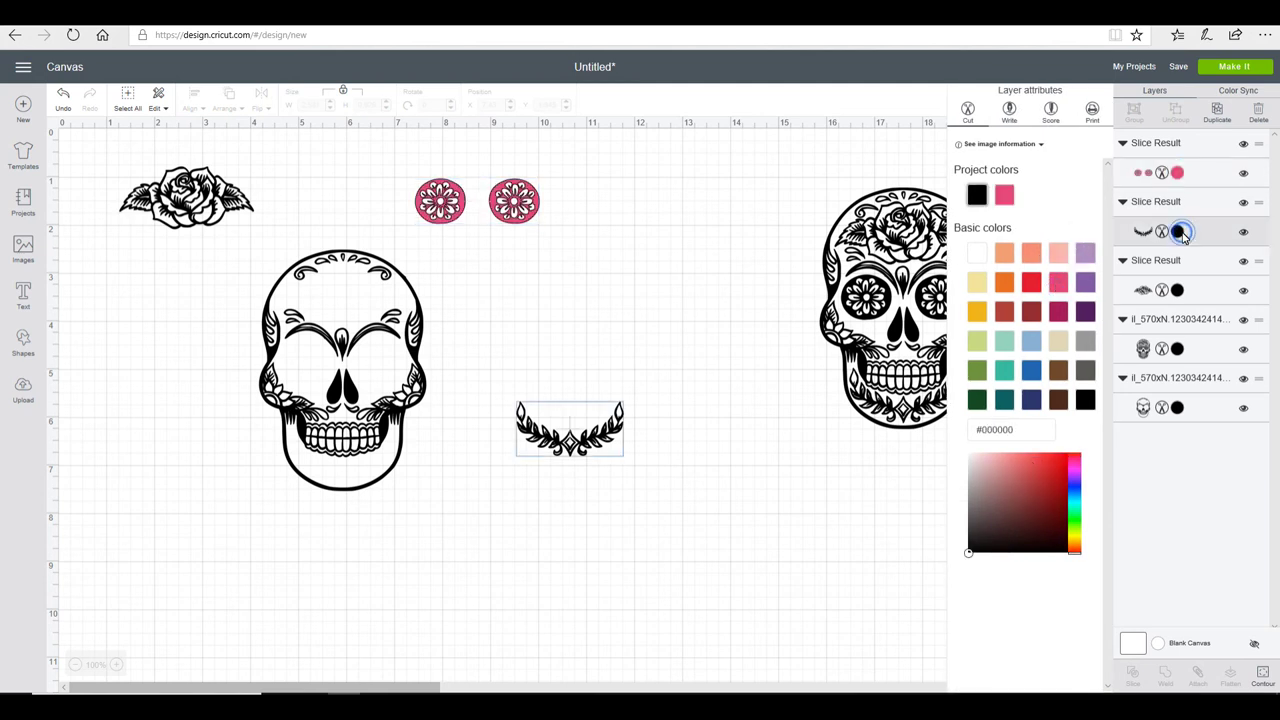
left_click(1092, 281)
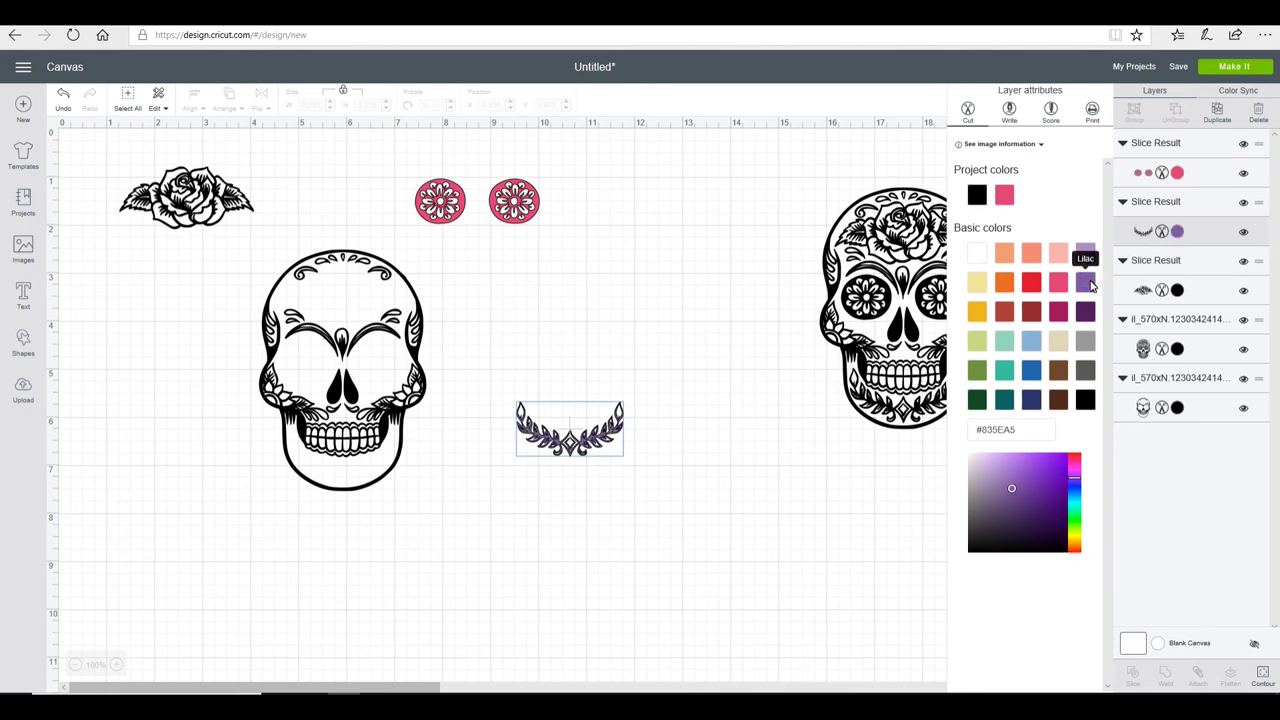
left_click(1180, 290)
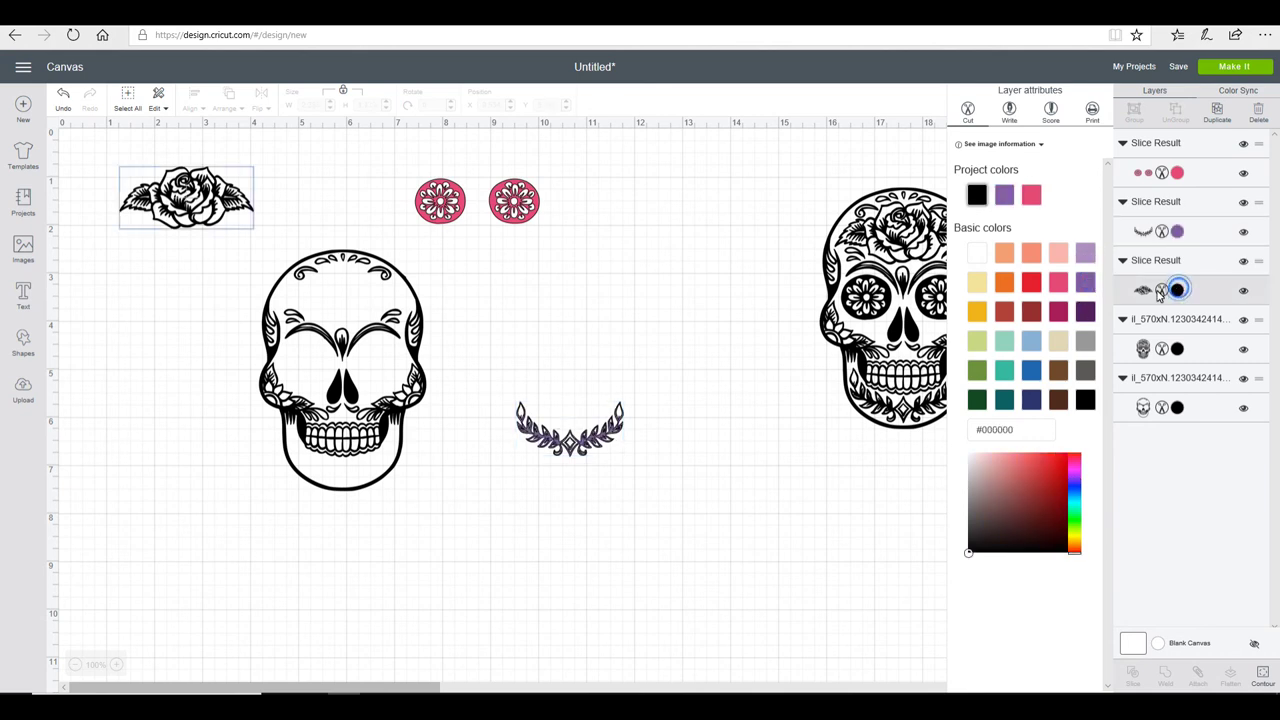
left_click(1027, 285)
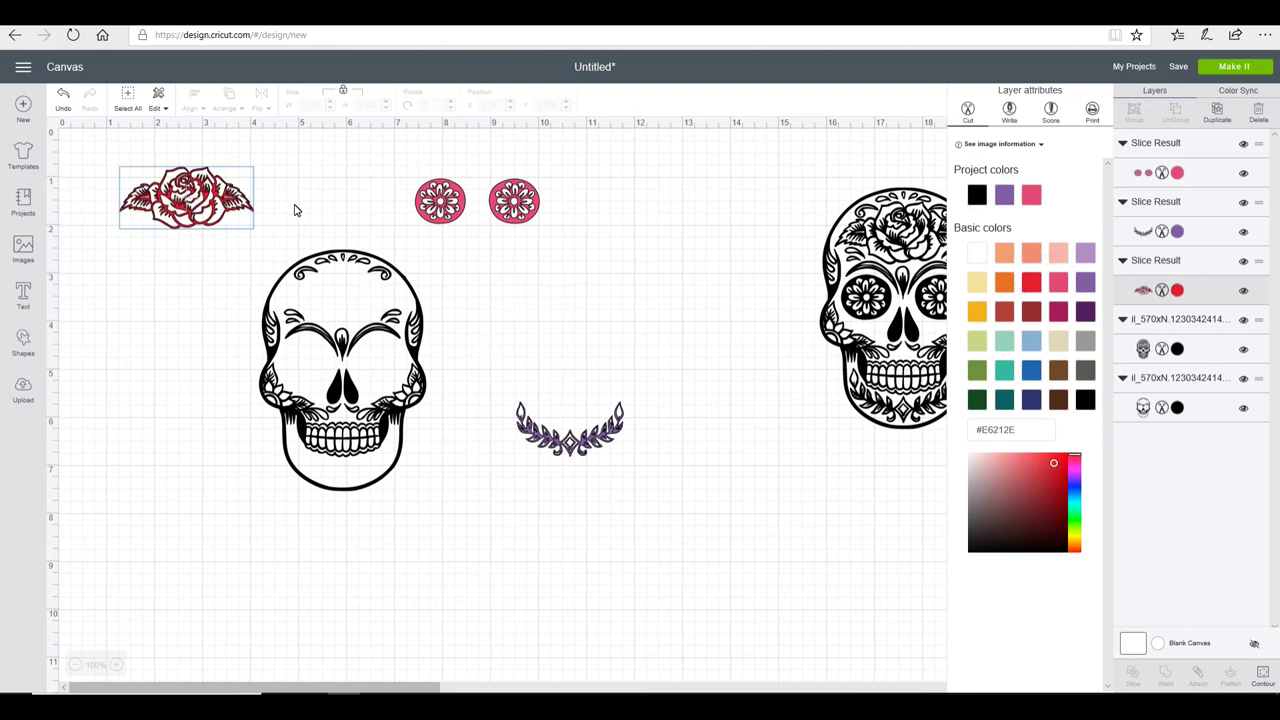
Step: Position the red rose on the forehead, pink eyes in the sockets and lilac flourish on the chin
left_click_drag(218, 193, 375, 289)
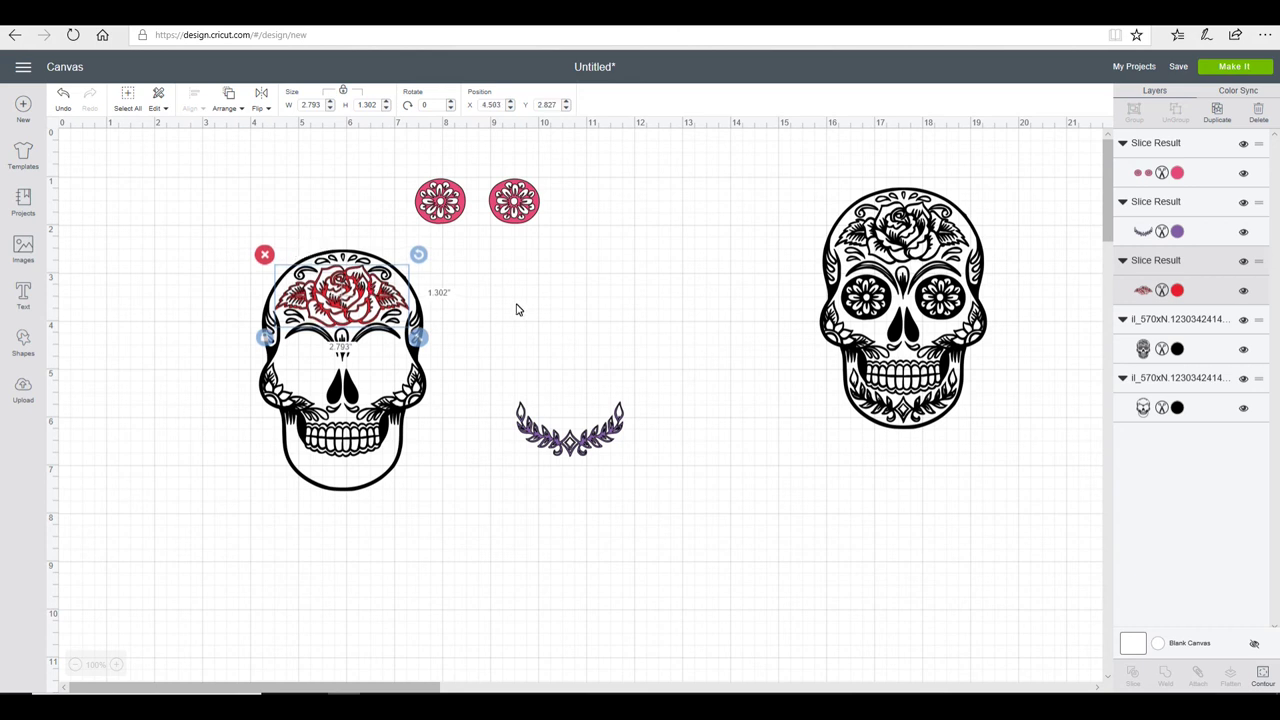
left_click_drag(515, 198, 380, 356)
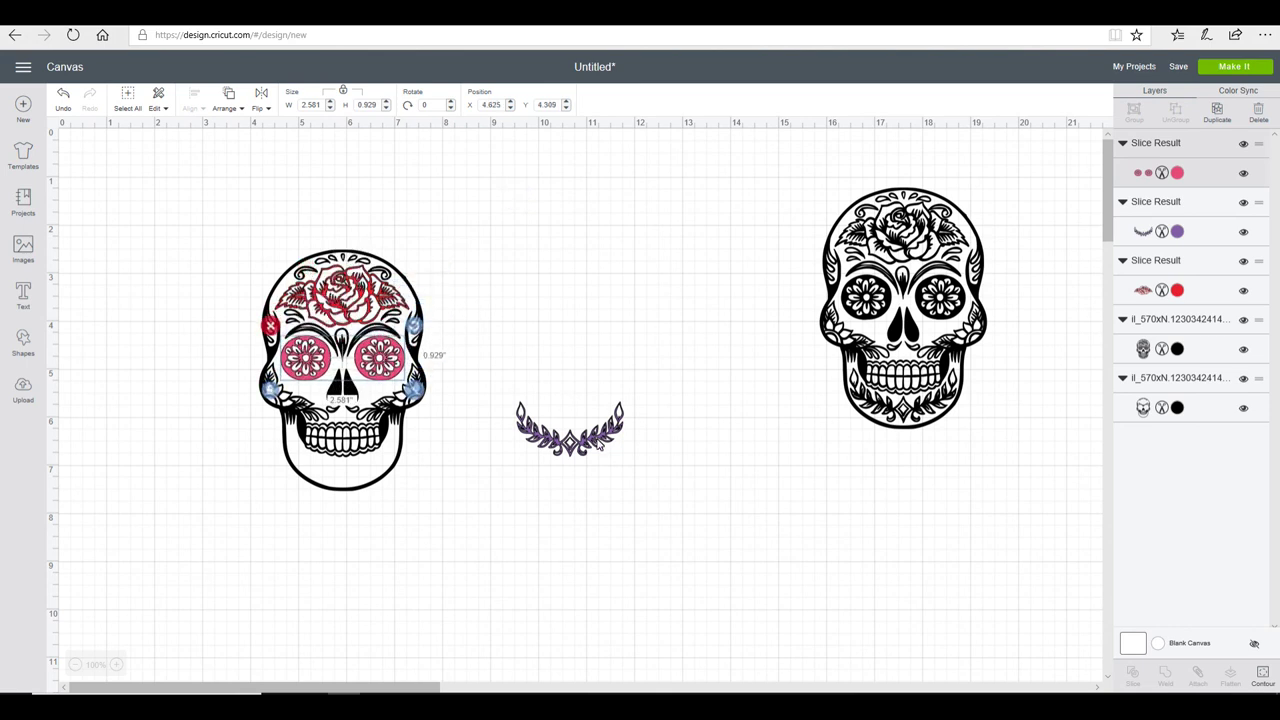
left_click_drag(600, 443, 372, 476)
left_click(536, 521)
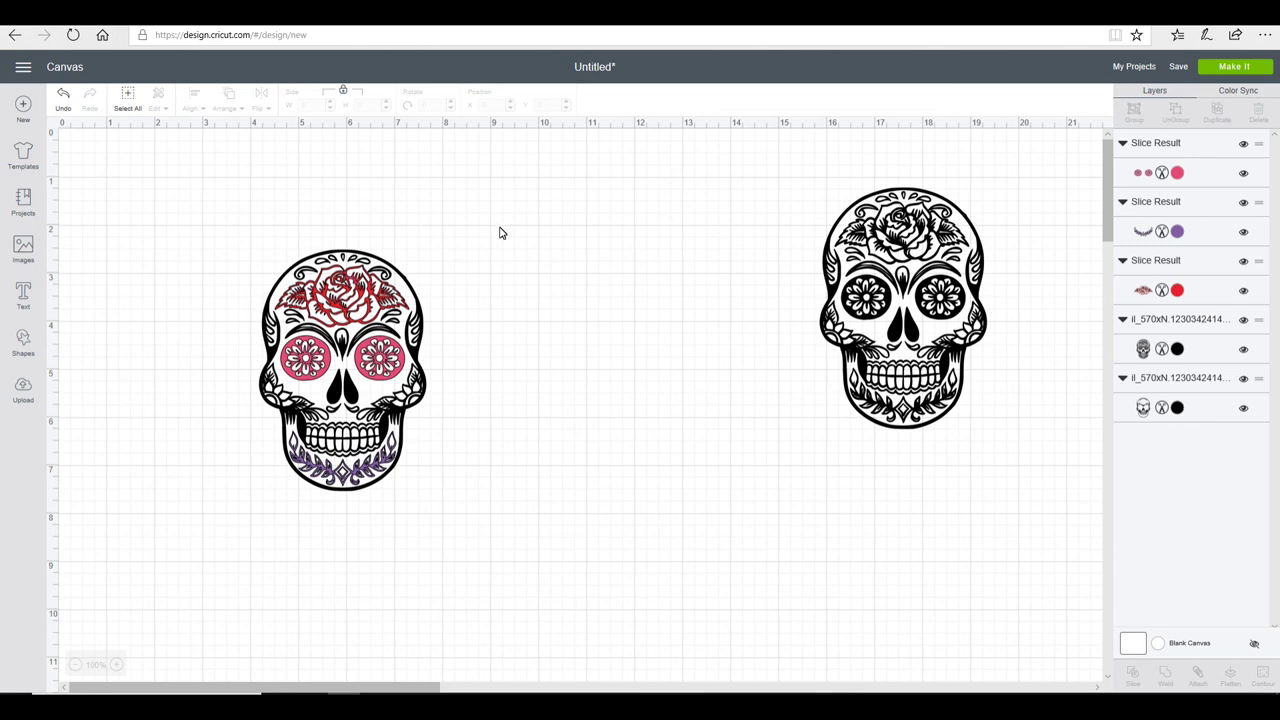
Step: Marquee-select the layered left skull and drag its corner handle to W 5.25 by H 7.577 inches
left_click_drag(495, 232, 223, 537)
left_click_drag(435, 500, 914, 626)
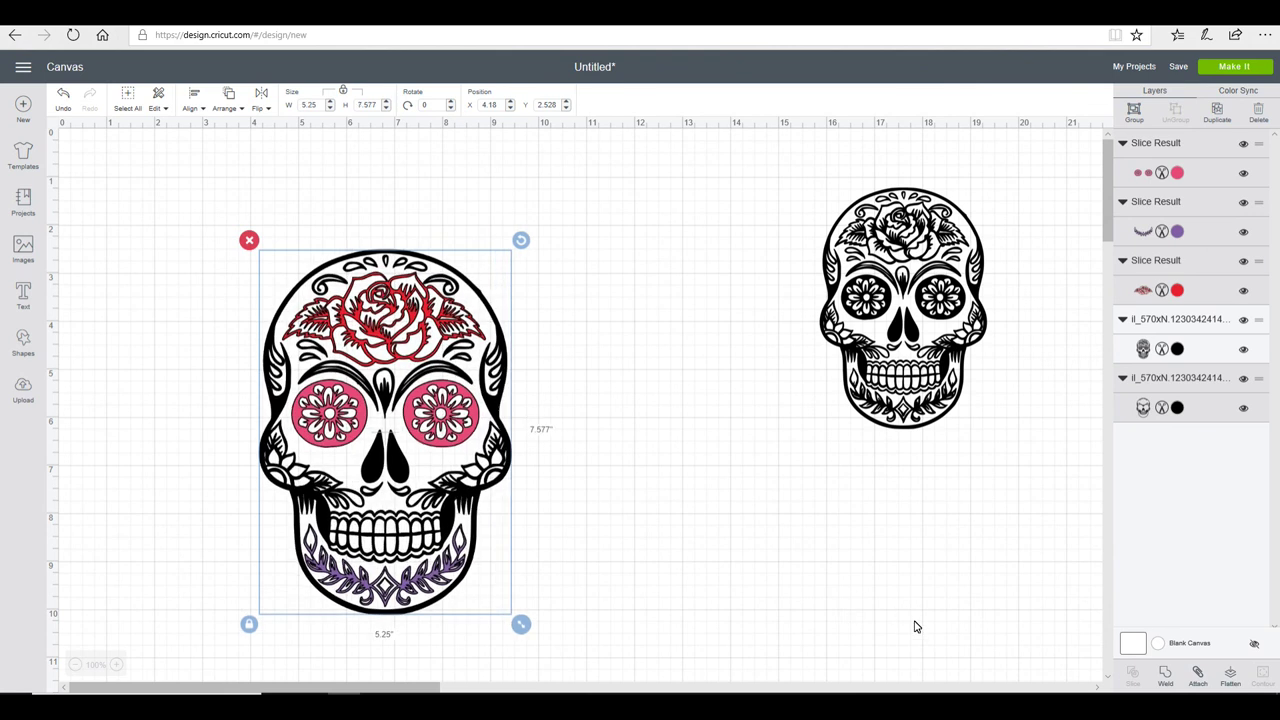
left_click(711, 501)
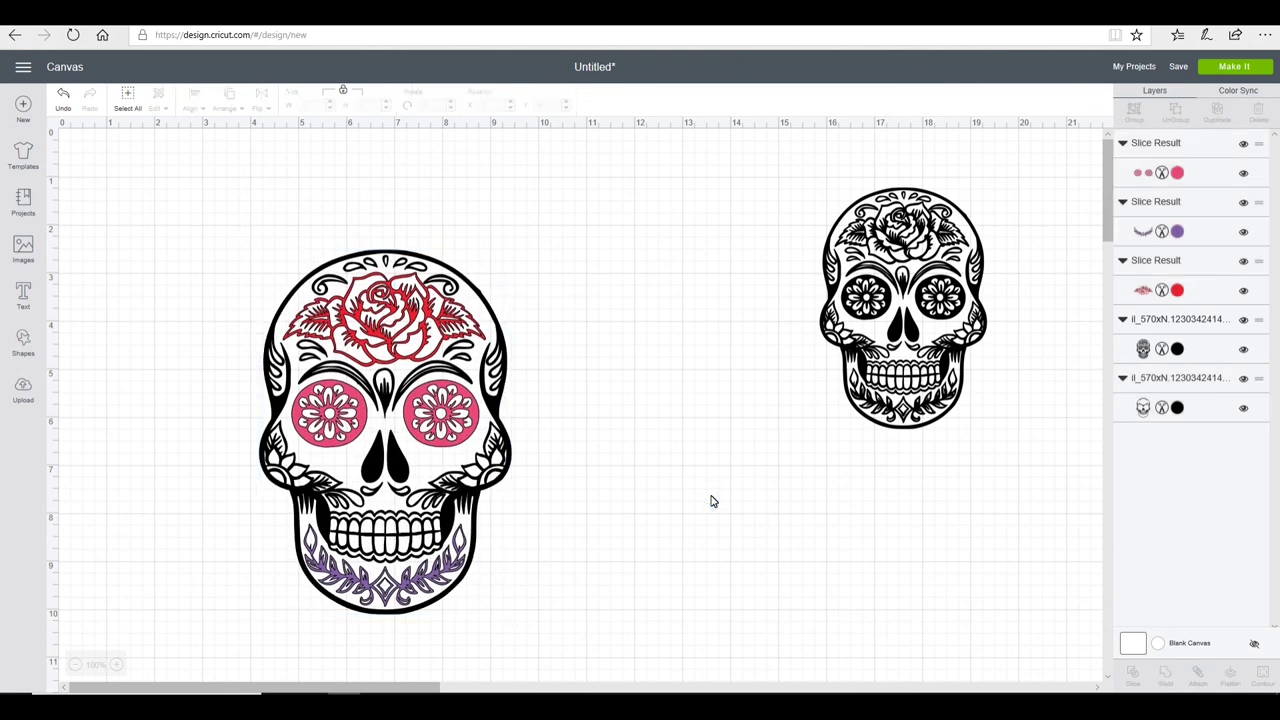